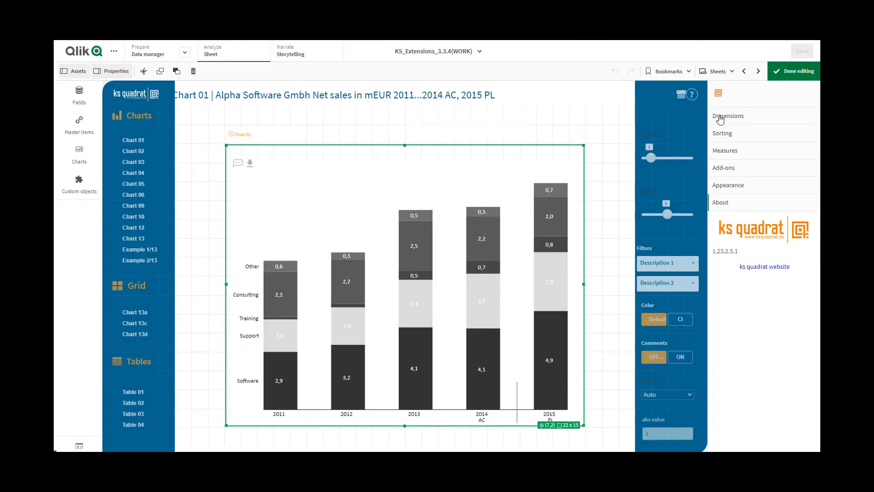
- Review the chart's dimension settings for Timeline, Criteria and Color, expanding and collapsing each one
click(720, 118)
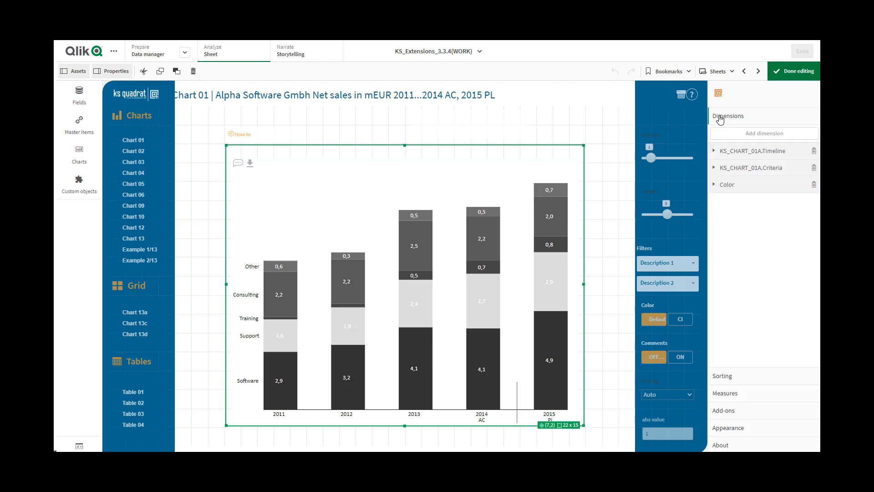
click(721, 152)
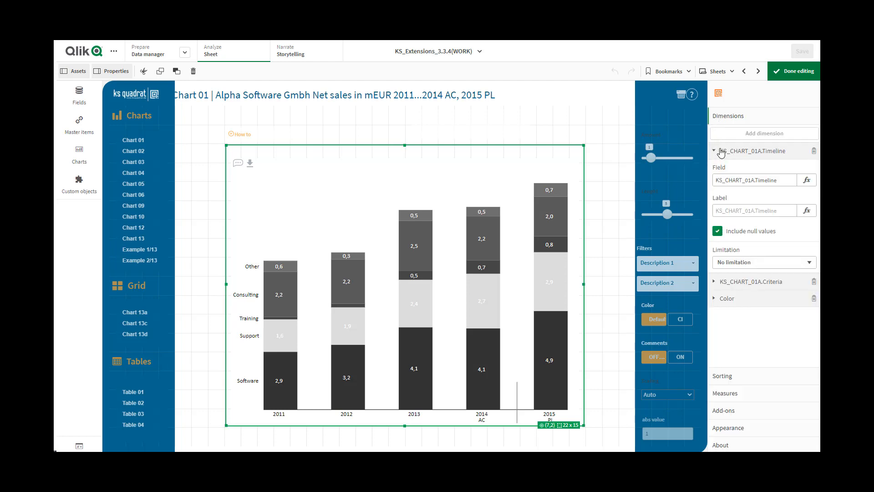
click(722, 152)
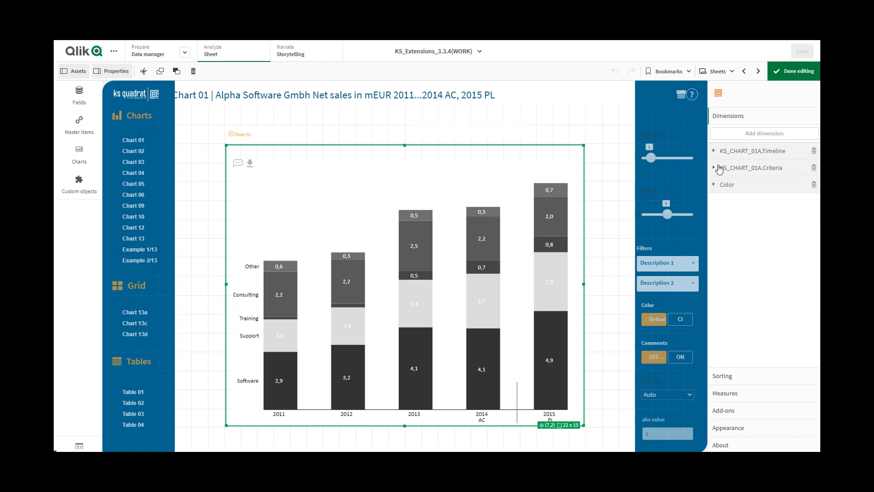
click(719, 169)
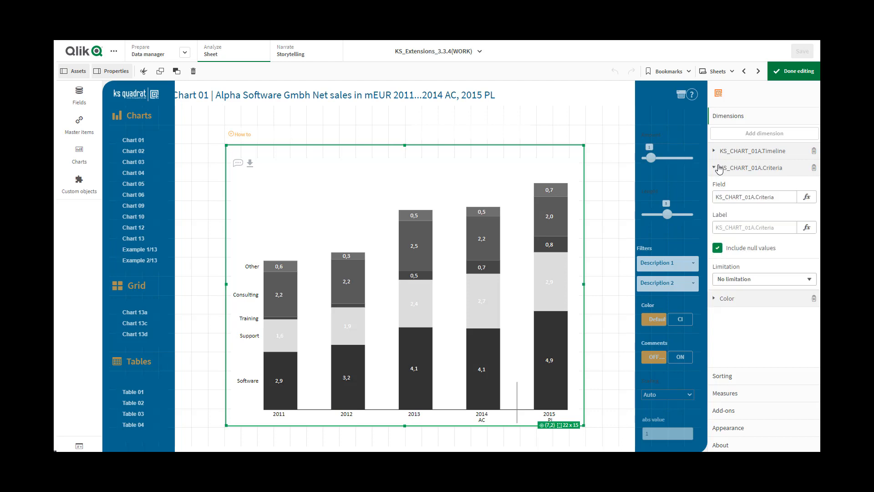
click(718, 169)
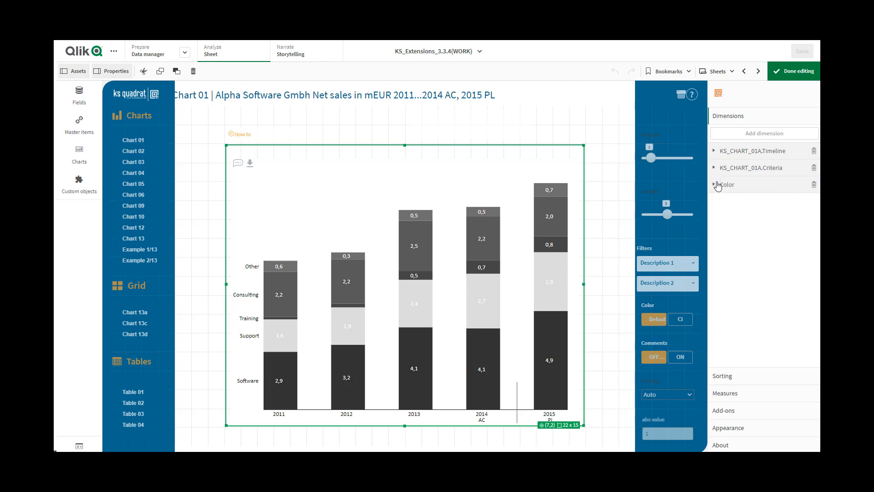
click(718, 185)
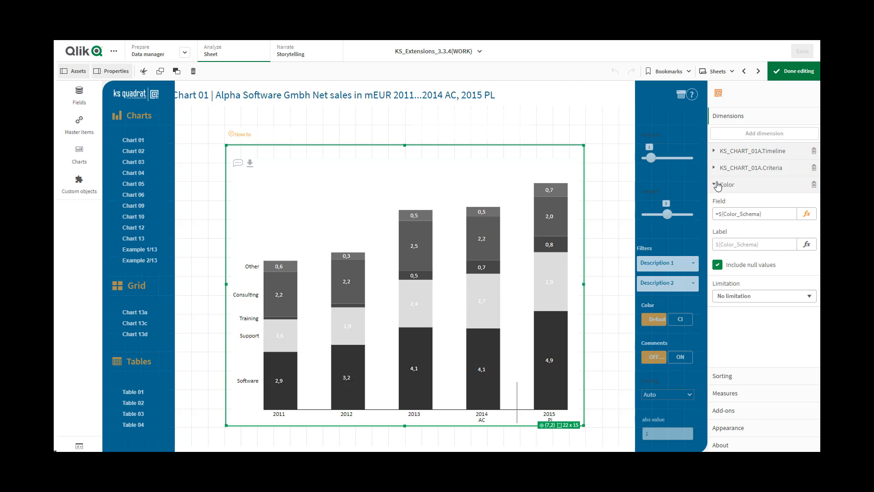
click(718, 185)
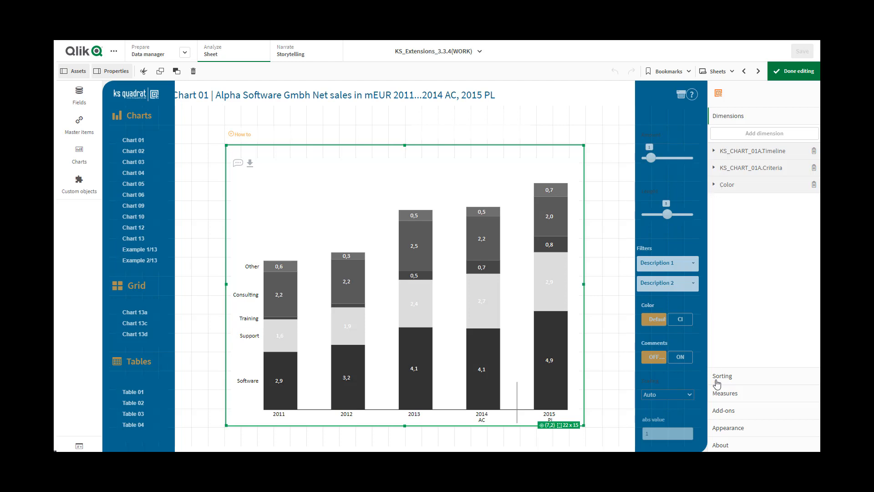
- Inspect the settings of the chart's AC and PL measures
click(717, 395)
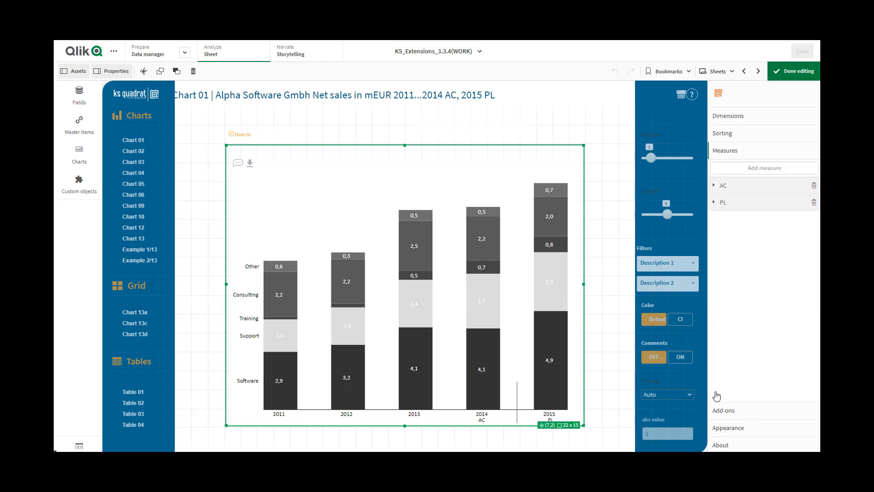
click(719, 187)
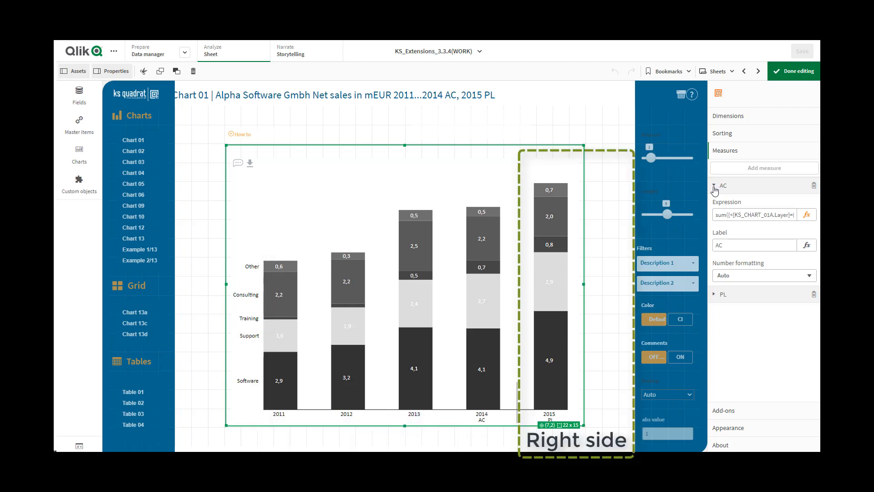
click(714, 187)
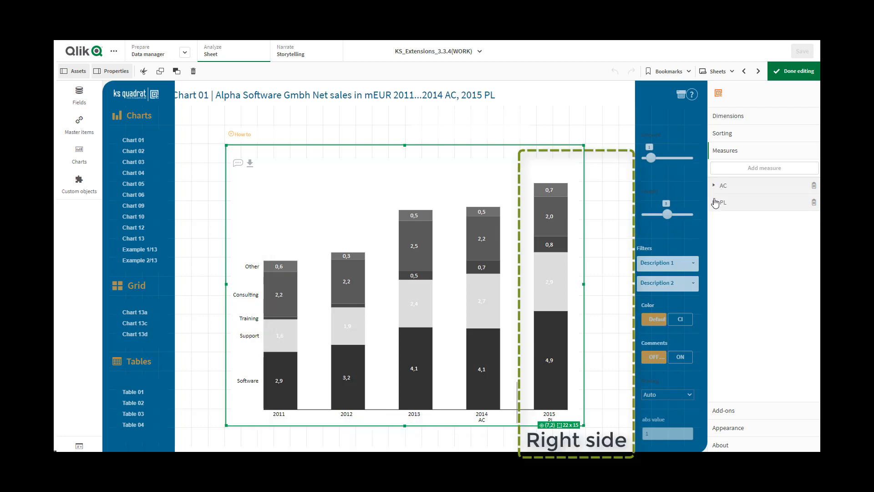
click(715, 203)
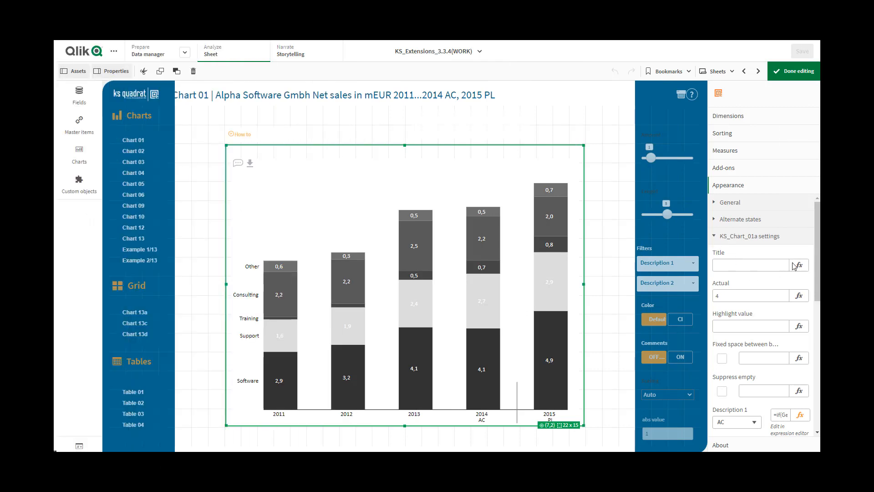
- Set the chart title to the expression ='Chart 01' in the KS_Chart_01a settings
click(797, 268)
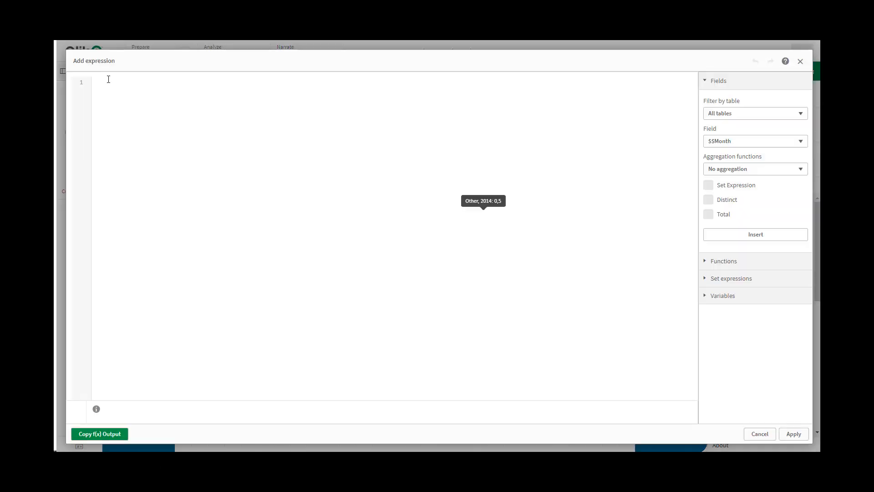
text(=)
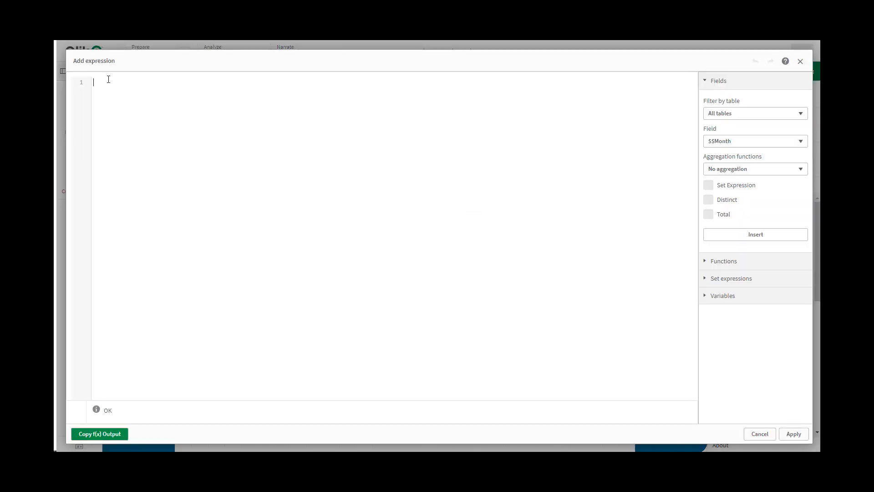
text(')
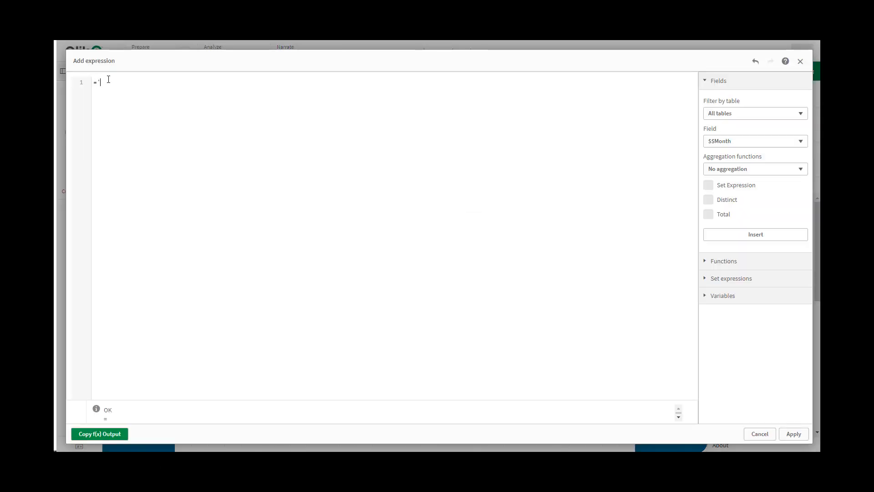
text(Chart )
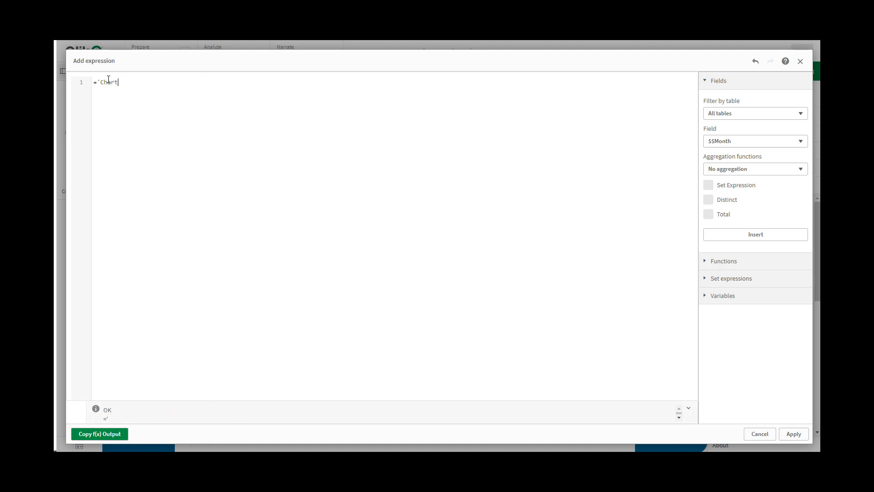
text(01)
click(794, 434)
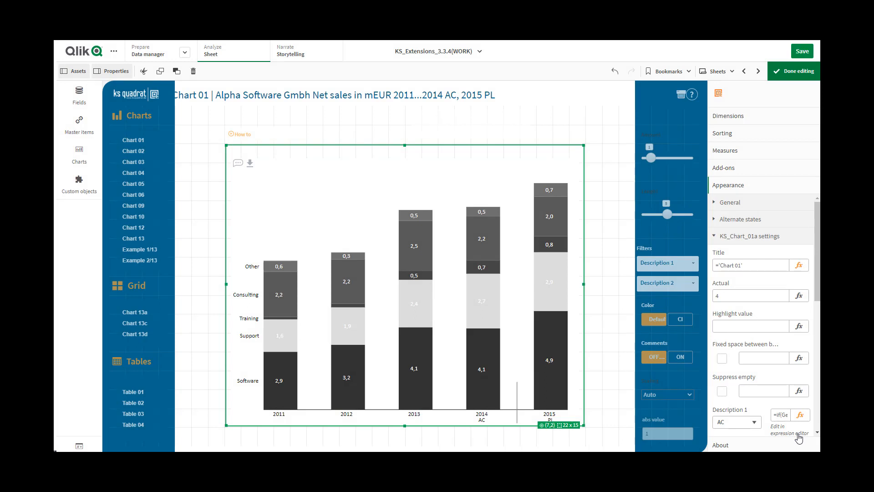
click(752, 297)
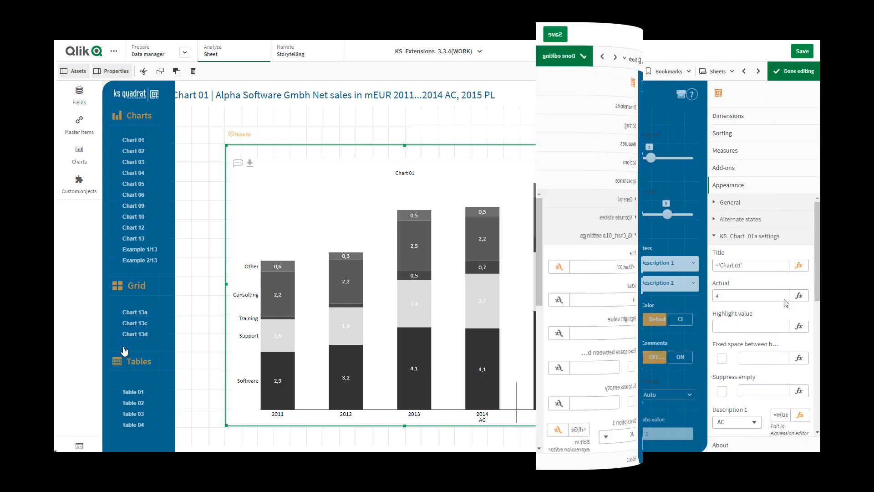
- Set the chart's highlight value to 2,9
drag(819, 286, 818, 333)
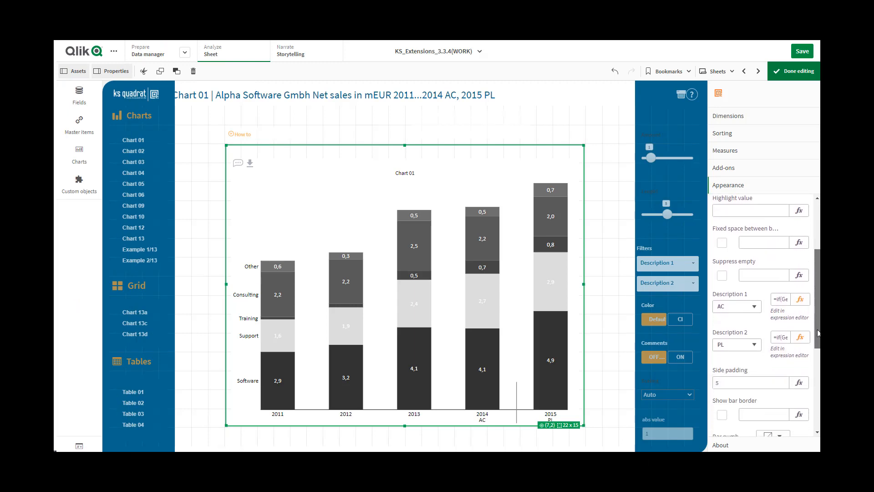
click(733, 209)
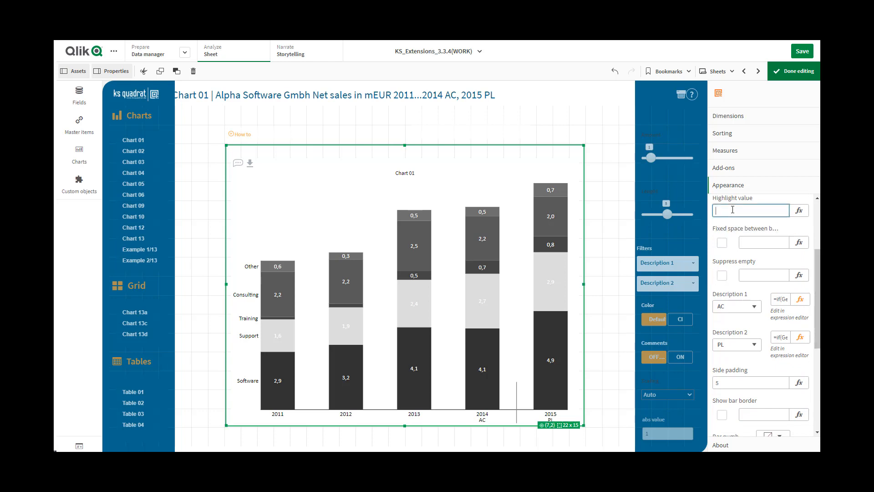
text(2,9)
click(751, 240)
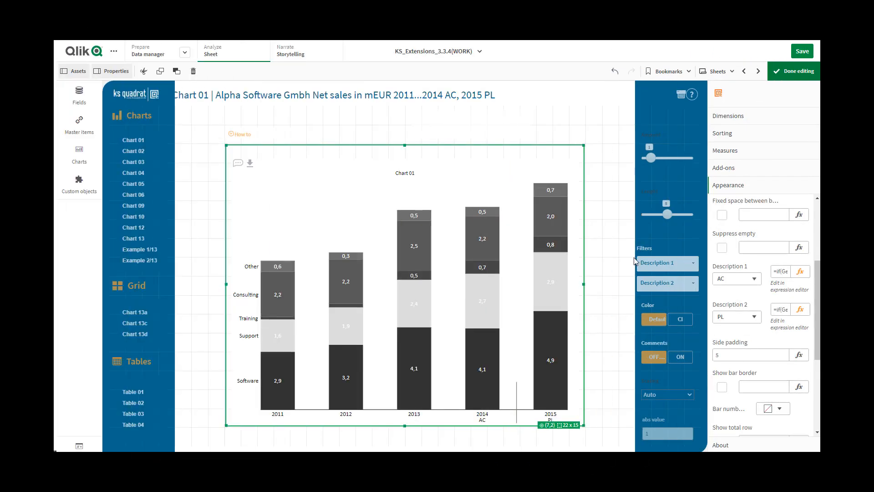
- Toggle the fixed space between bars on and off, and try it with the expression value 1
click(722, 216)
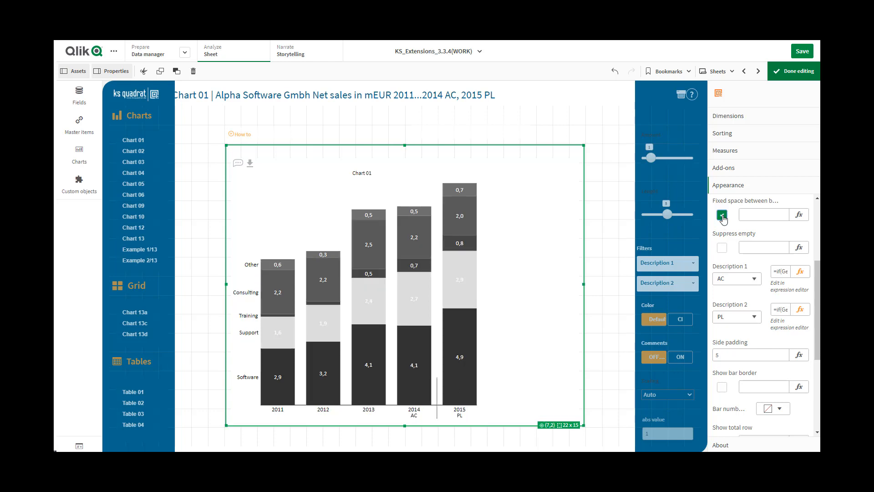
click(723, 217)
click(753, 212)
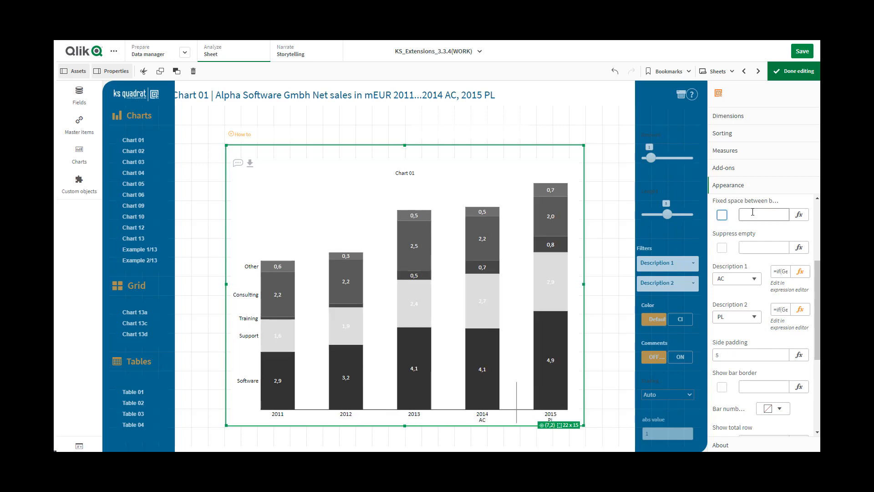
text(1)
click(755, 250)
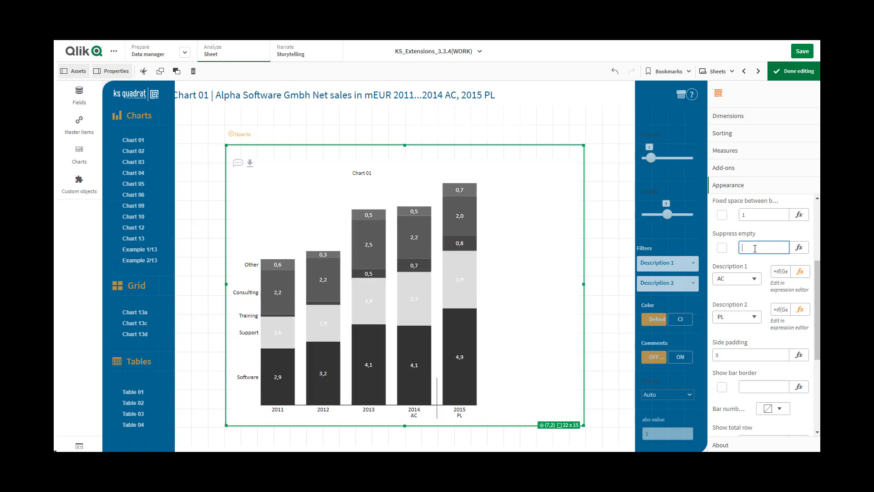
- Set the expression value for the fixed space between bars to 0
click(752, 215)
drag(753, 215, 740, 215)
text(0)
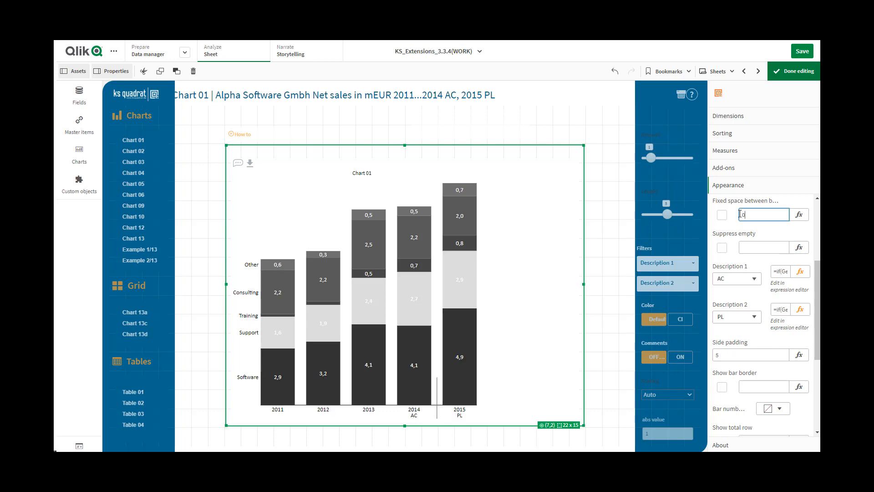
click(756, 247)
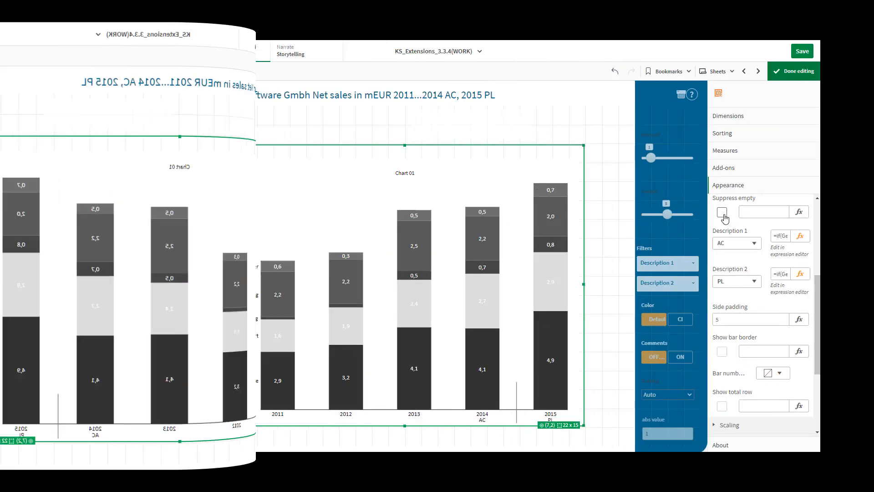
- Enable suppression of empty values, and try the option with the expression value 0
click(723, 212)
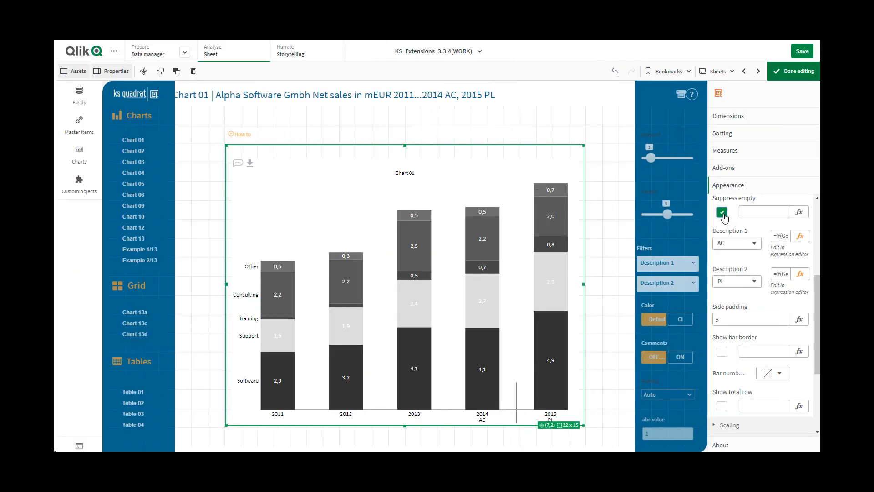
click(747, 212)
text(0)
click(756, 318)
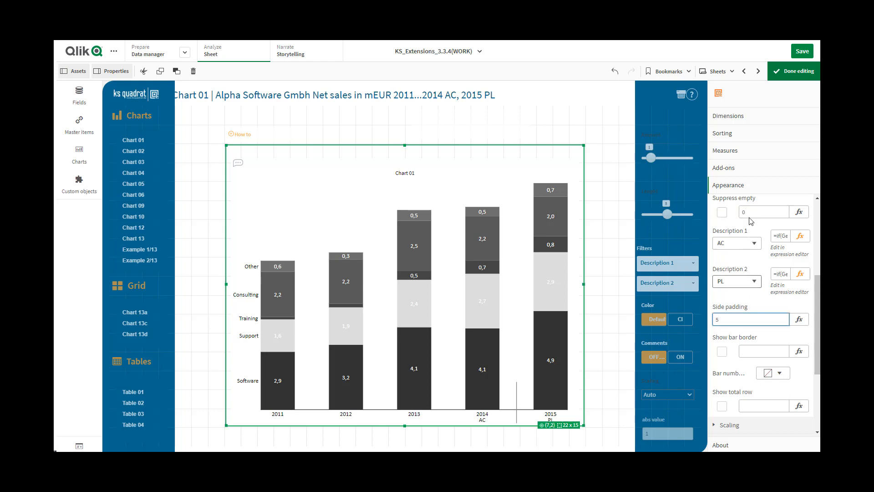
- Set the expression value for suppressing empty values to 1
drag(750, 211, 743, 212)
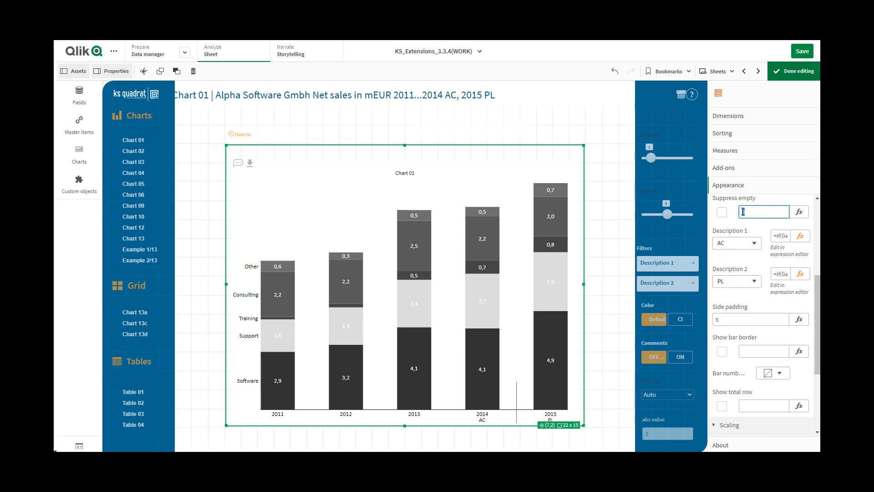
text(1)
click(755, 321)
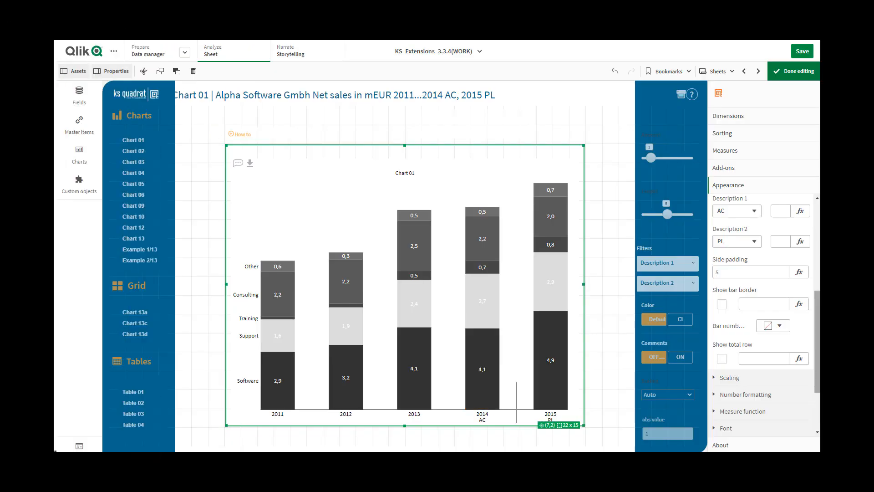
- Examine the preset choices for Description 1 and Description 2, and the custom text field of Description 1
click(757, 215)
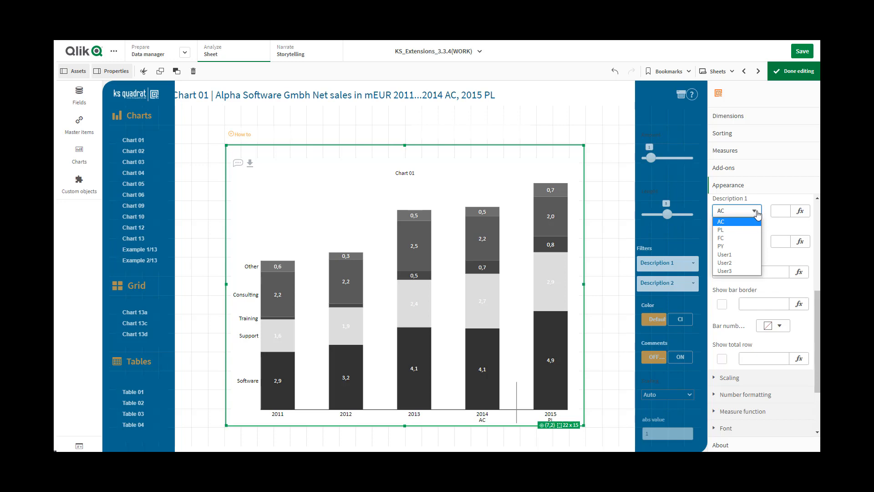
click(758, 214)
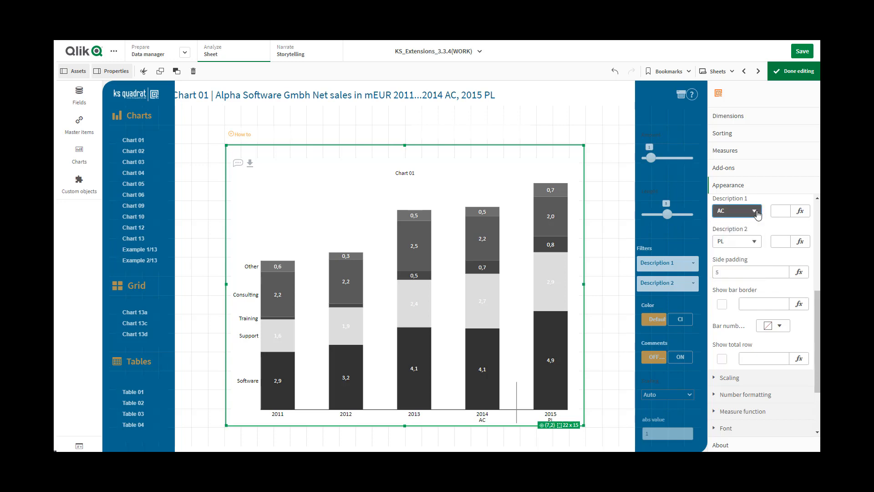
click(755, 243)
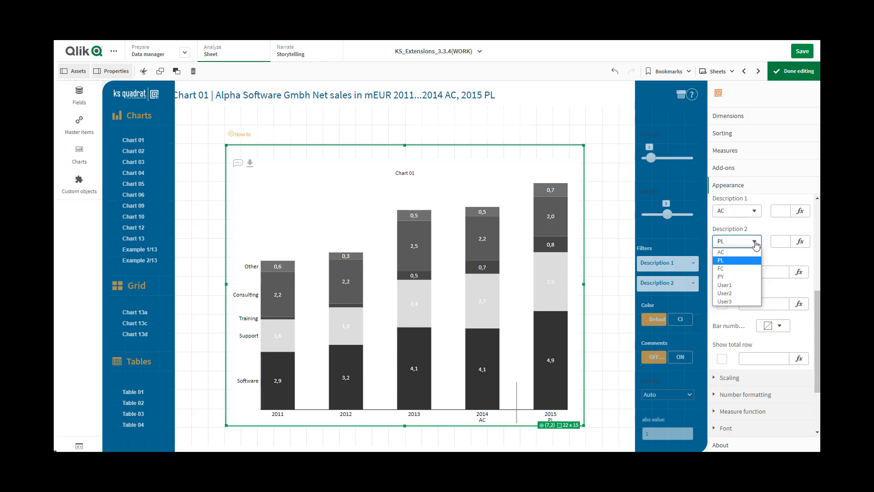
click(756, 245)
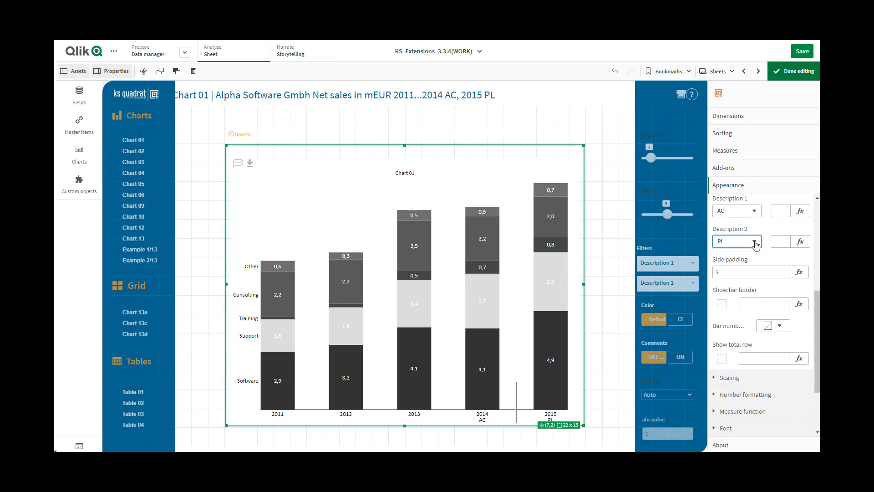
click(780, 211)
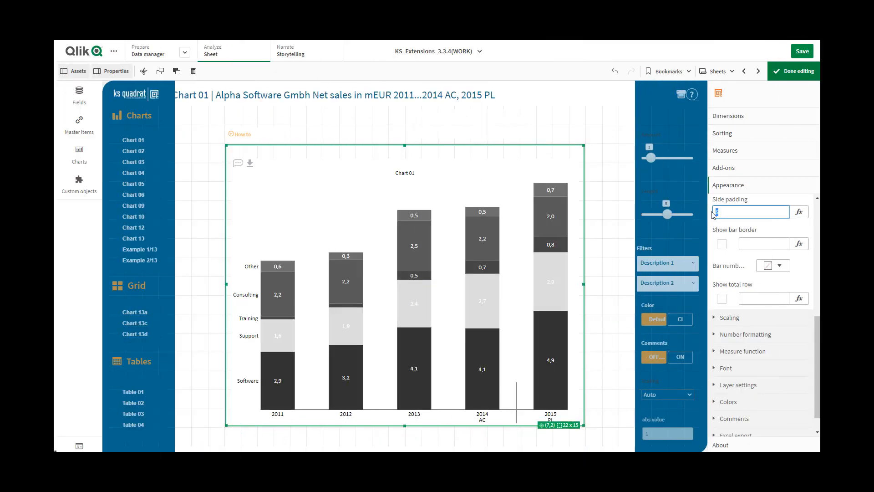
- Set the chart's side padding to 15
text(15)
click(753, 241)
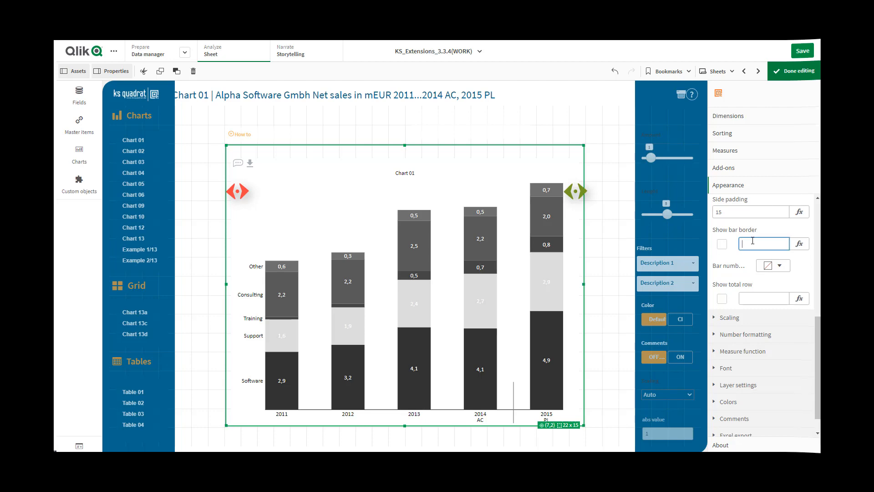
- Switch the bar border on and off again, and try its expression with the values 1 and 0
scroll(749, 245, down, 1)
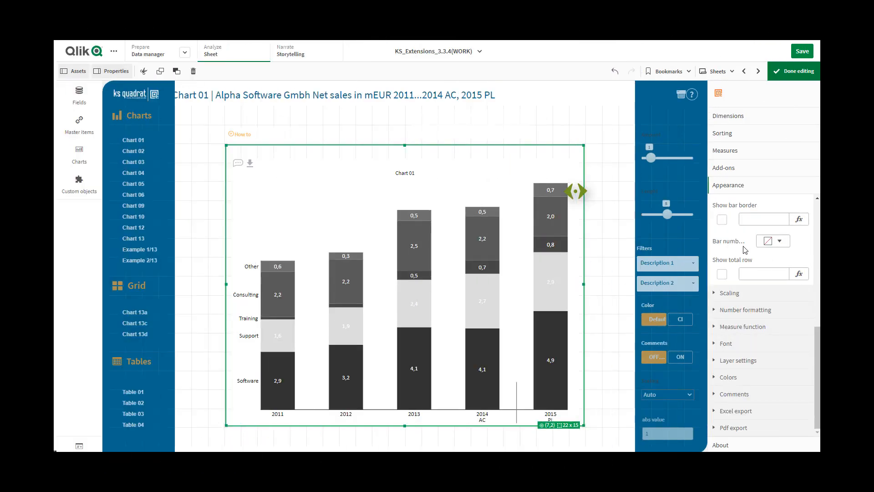
click(723, 222)
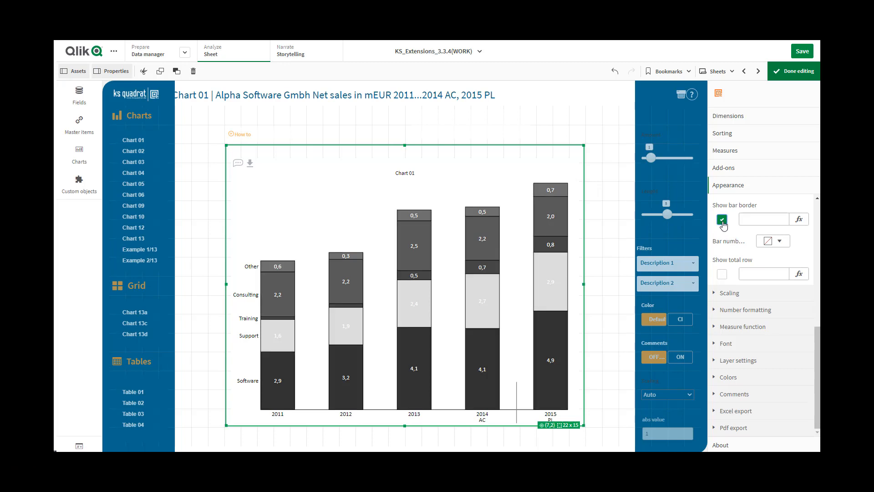
click(723, 223)
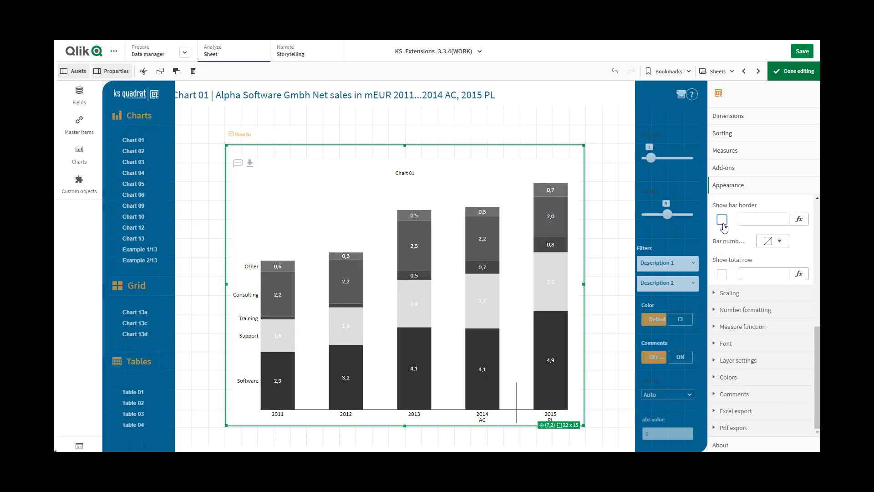
click(748, 220)
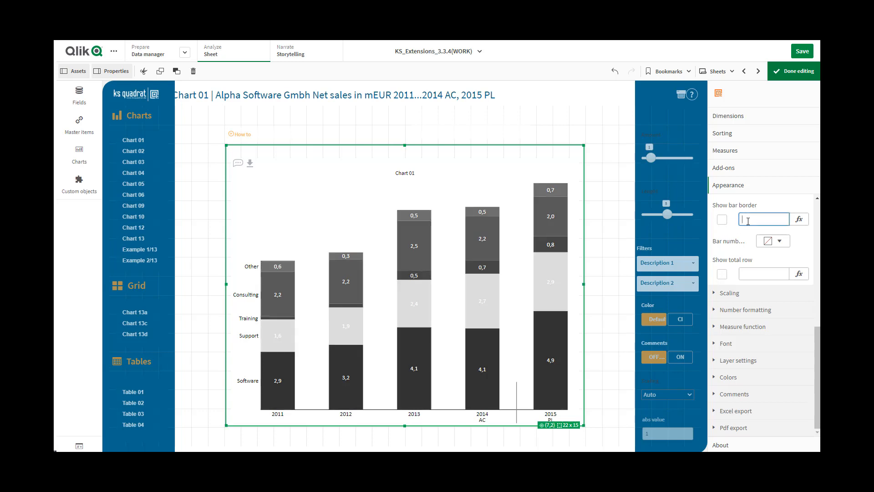
text(1)
click(751, 272)
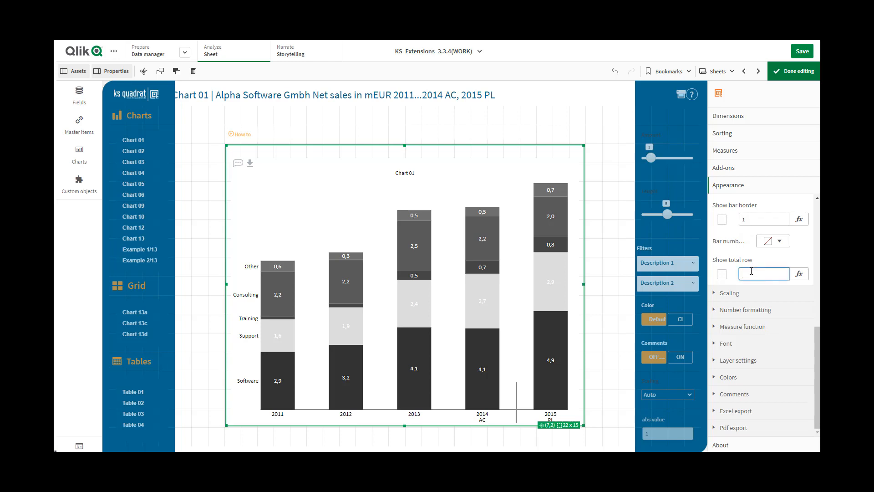
click(751, 218)
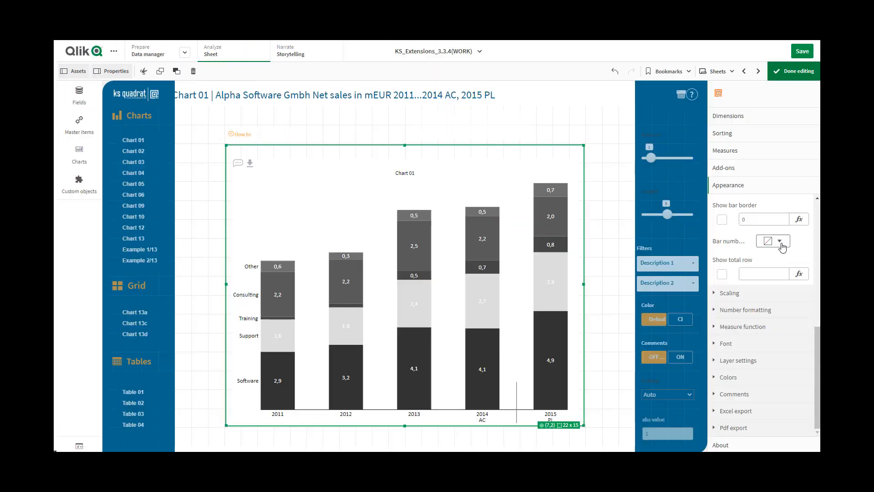
- Try the light orange #e0bd8d as the bar number colour
click(782, 244)
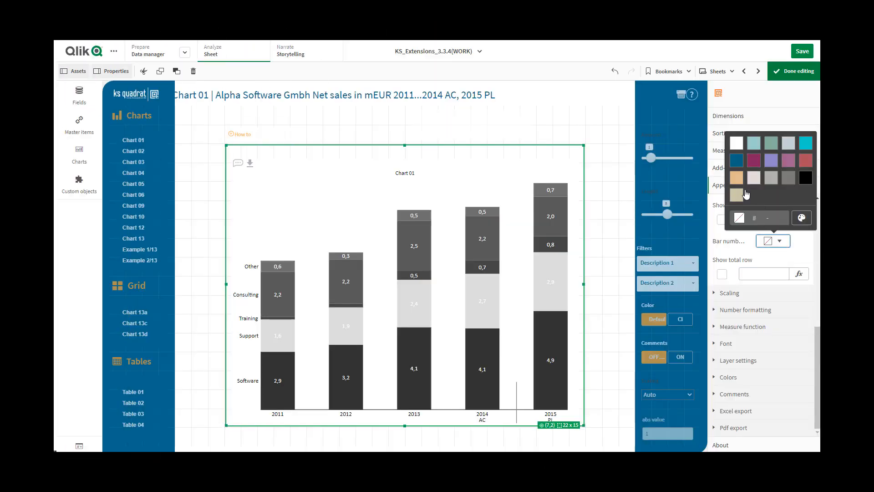
click(737, 182)
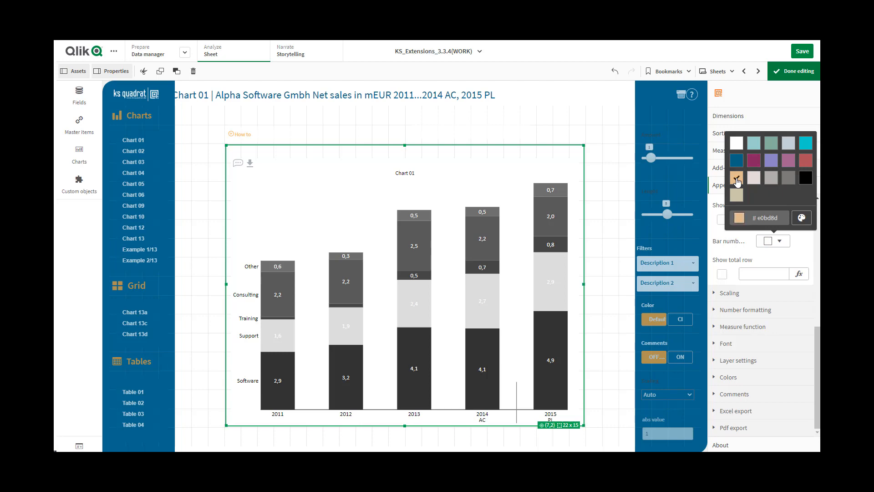
click(749, 272)
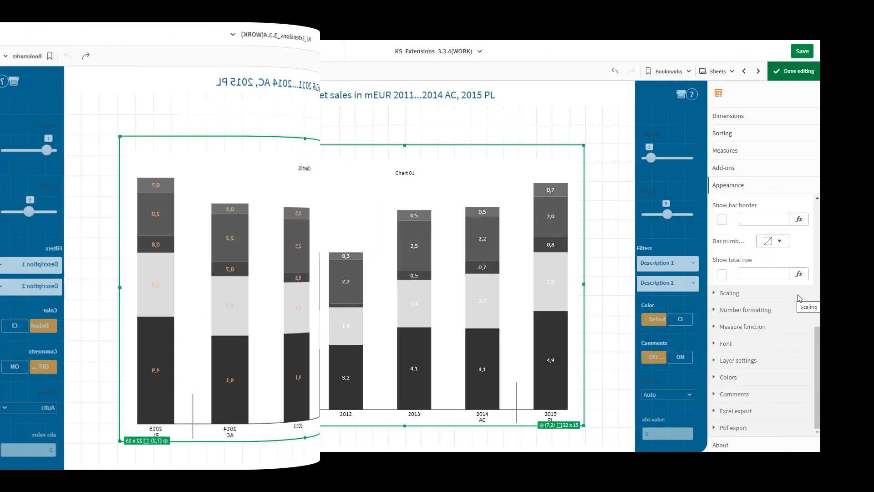
- Switch the total row on and off again, and try its expression with the value 1
click(721, 275)
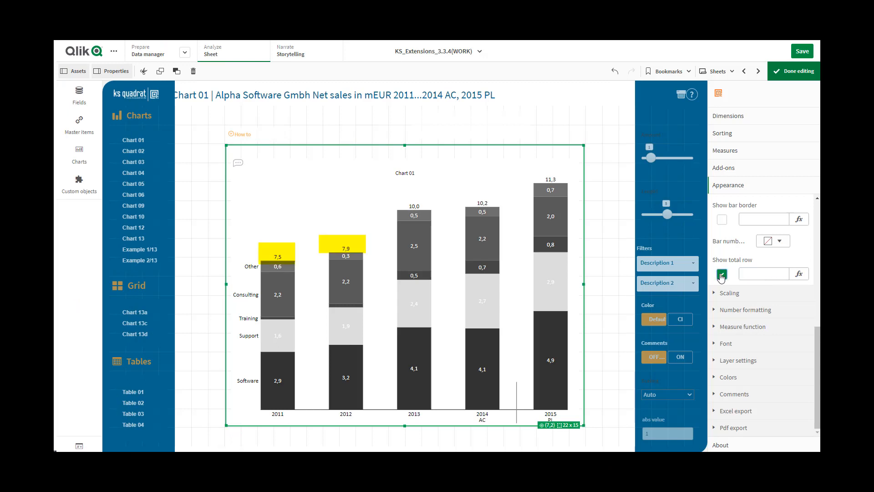
click(722, 275)
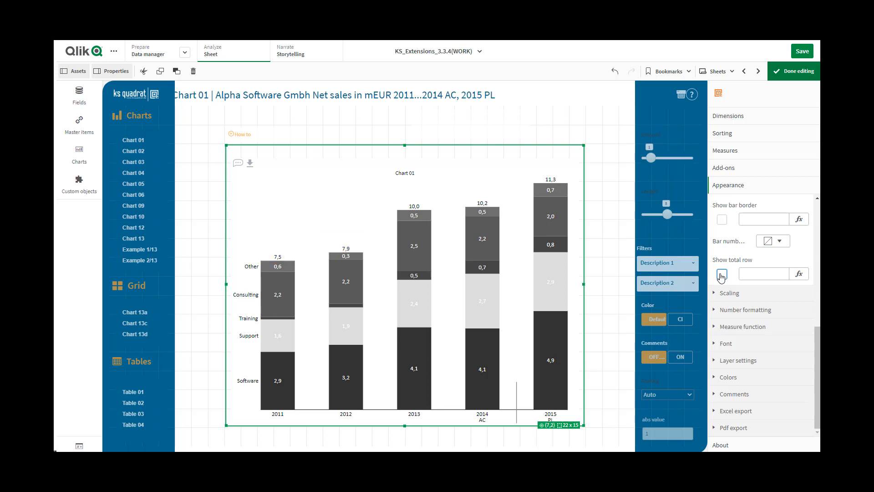
click(750, 272)
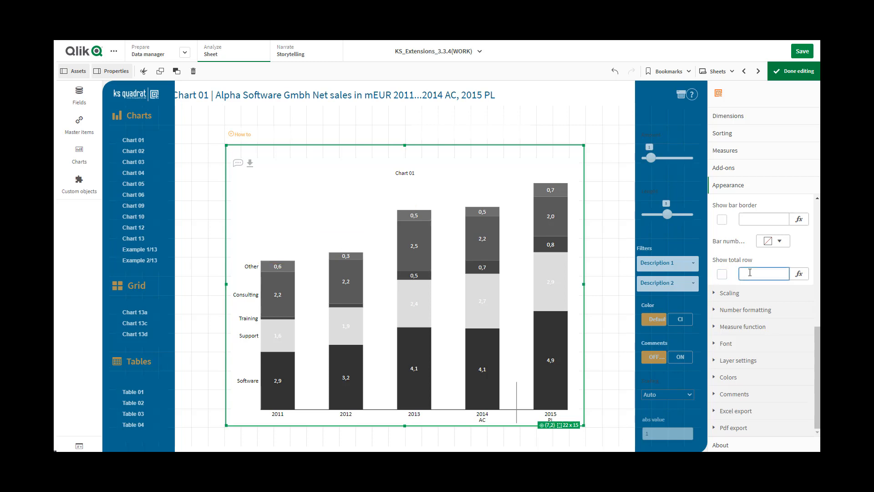
text(1)
- Set the expression value for showing the total row to 0
click(755, 218)
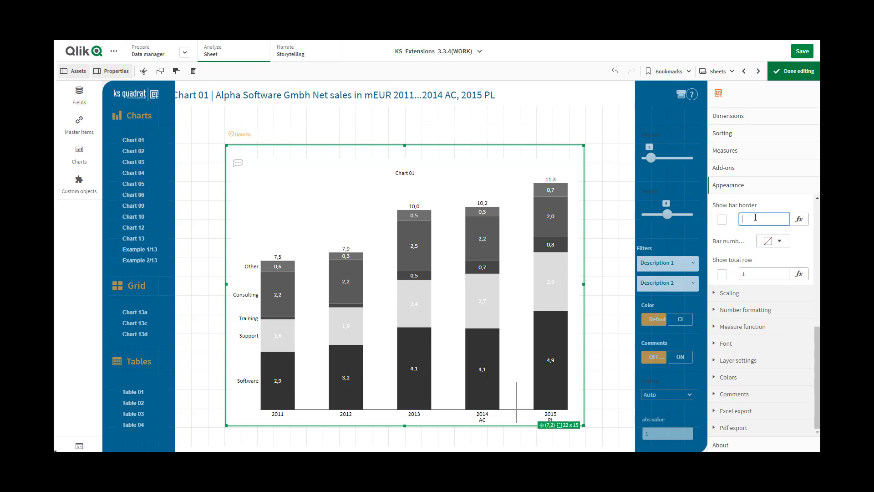
click(749, 277)
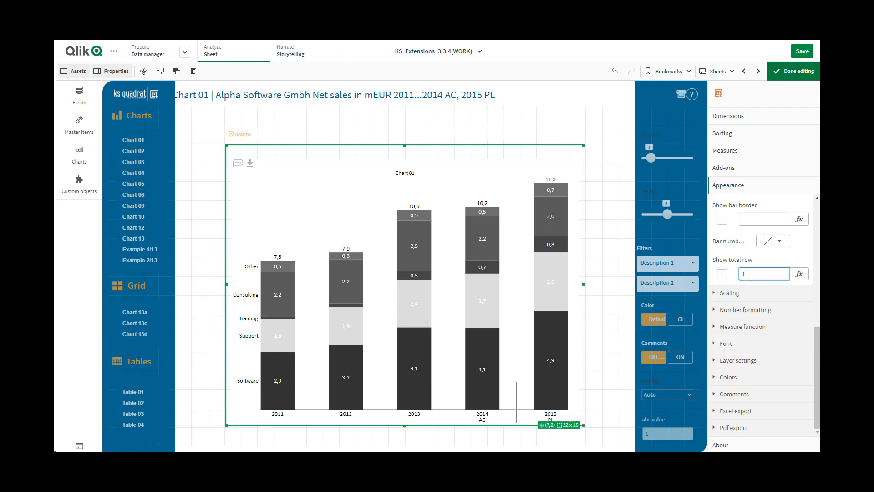
double_click(742, 274)
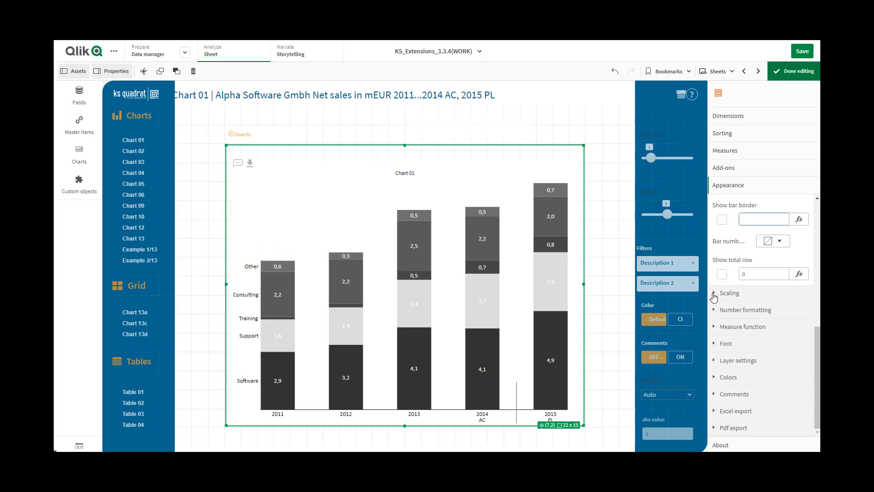
- Try manual scaling of the chart with an amount of 3 and a bar length of 100
click(713, 295)
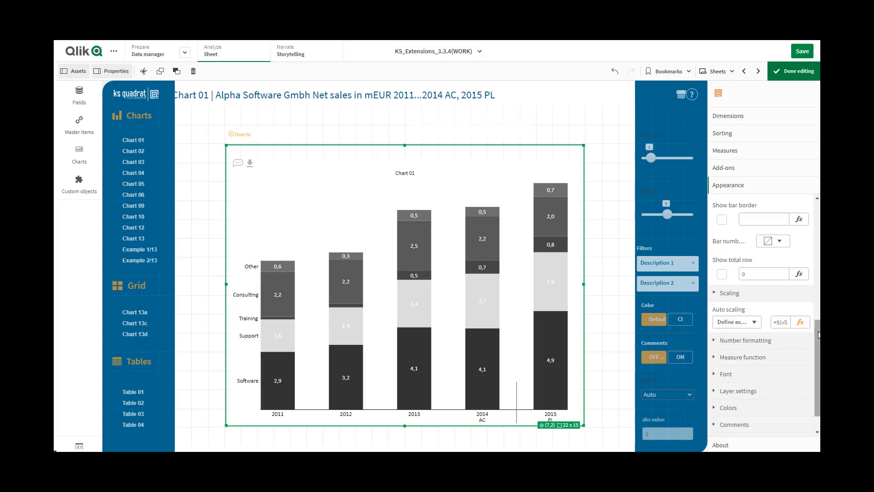
scroll(819, 335, down, 1)
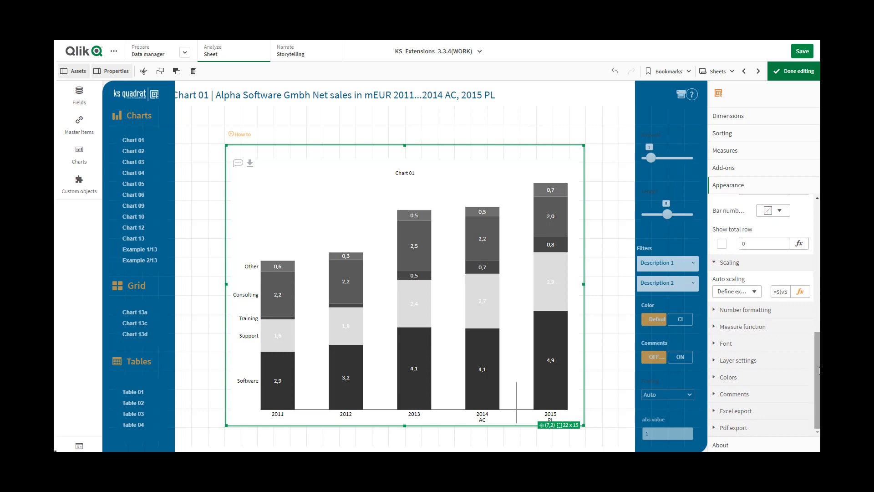
click(755, 292)
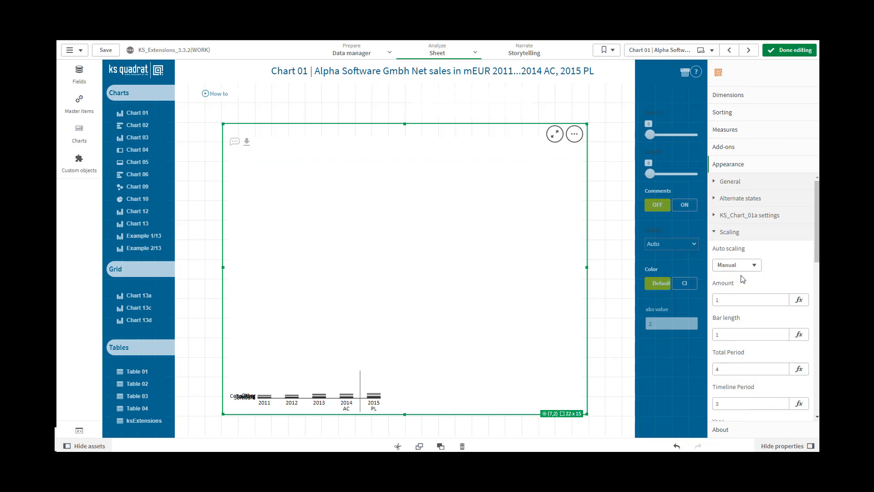
click(717, 299)
text(3)
click(722, 332)
drag(722, 332, 714, 333)
text(1)
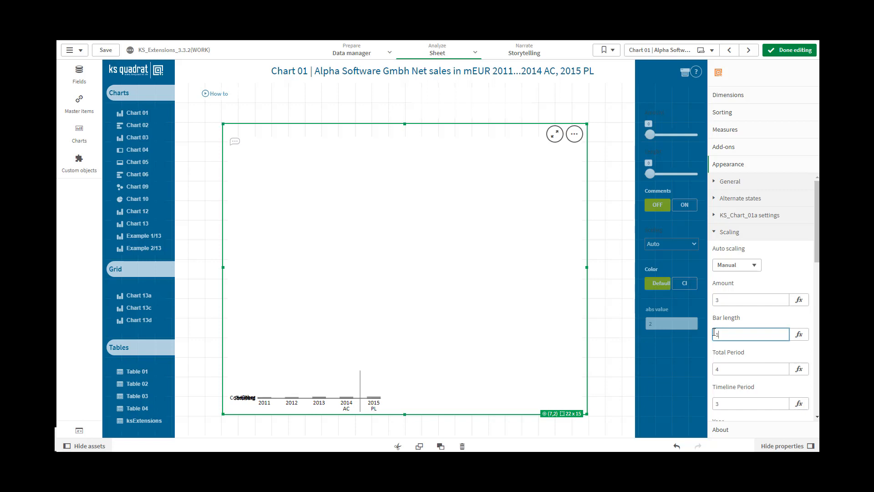
text(00)
click(738, 367)
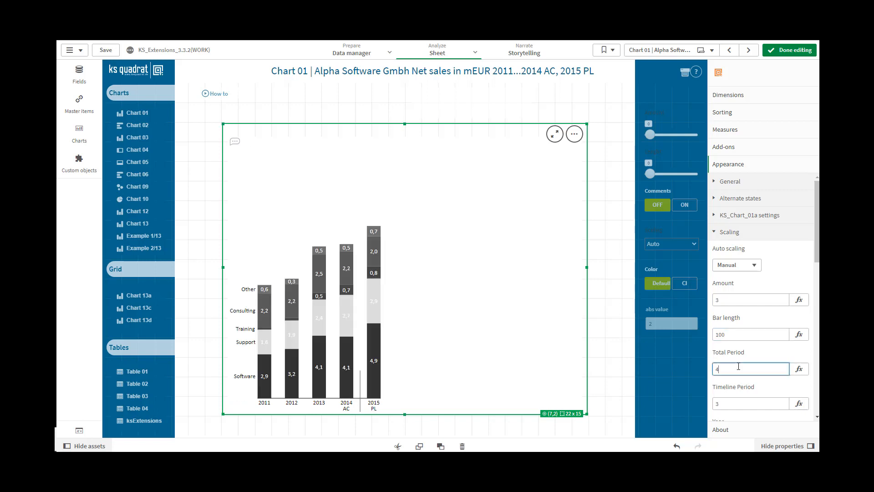
- Switch the chart's auto scaling mode to Auto
click(755, 269)
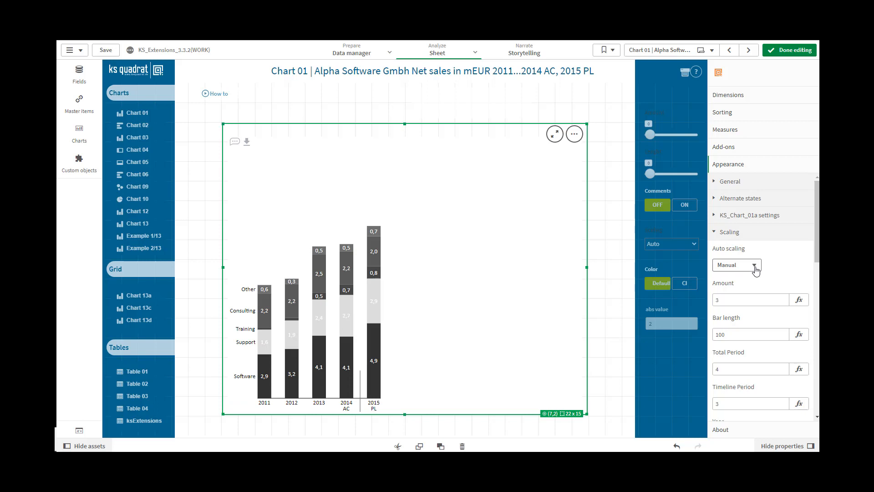
click(755, 269)
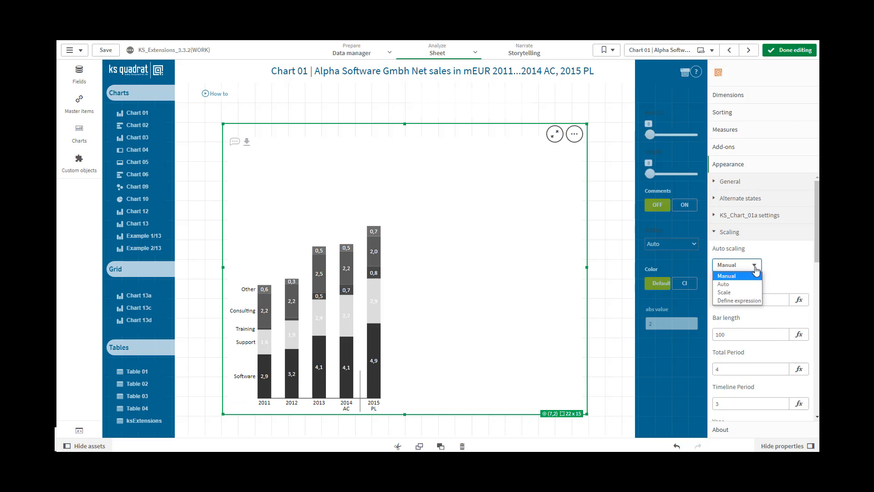
click(727, 285)
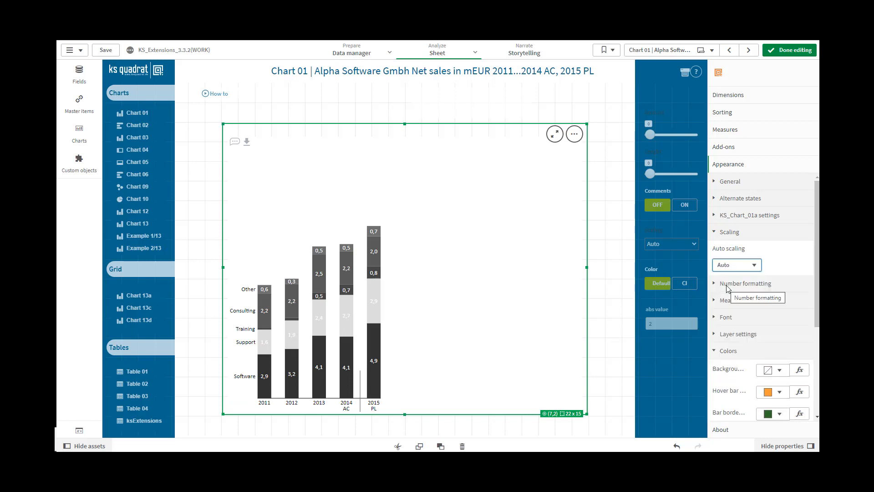
- Try the Scale mode for auto scaling with a scale value of 3
click(754, 266)
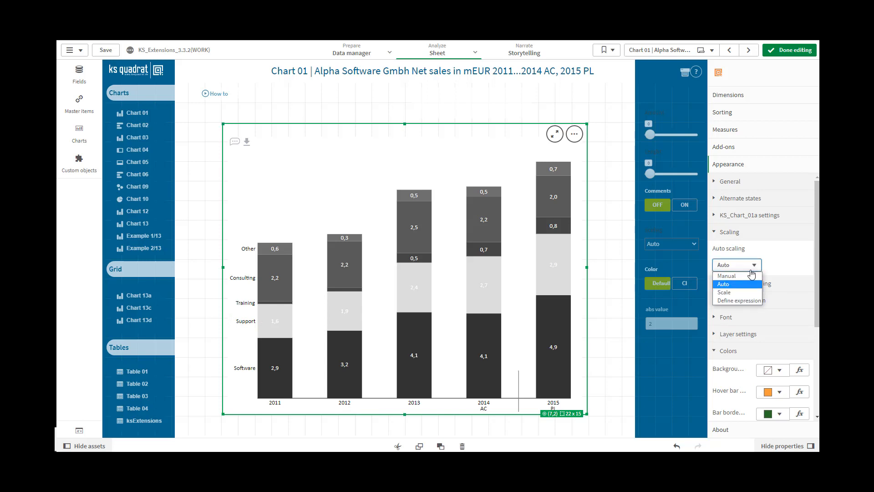
click(732, 292)
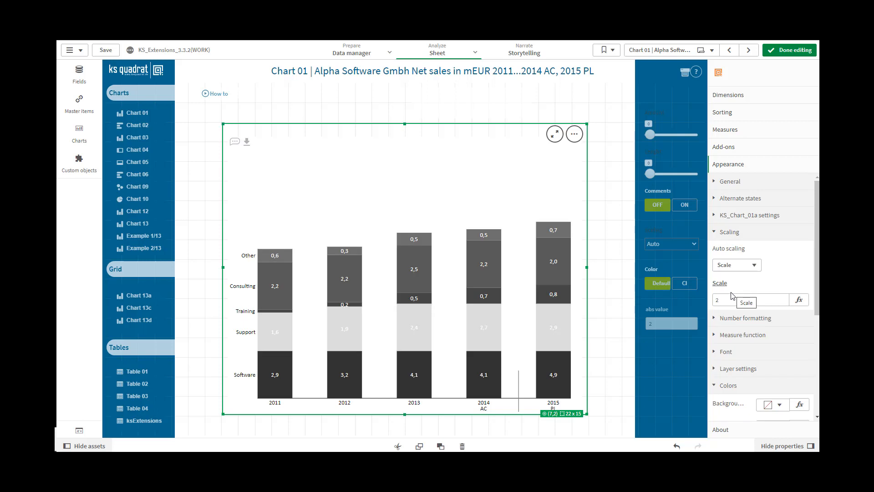
double_click(718, 299)
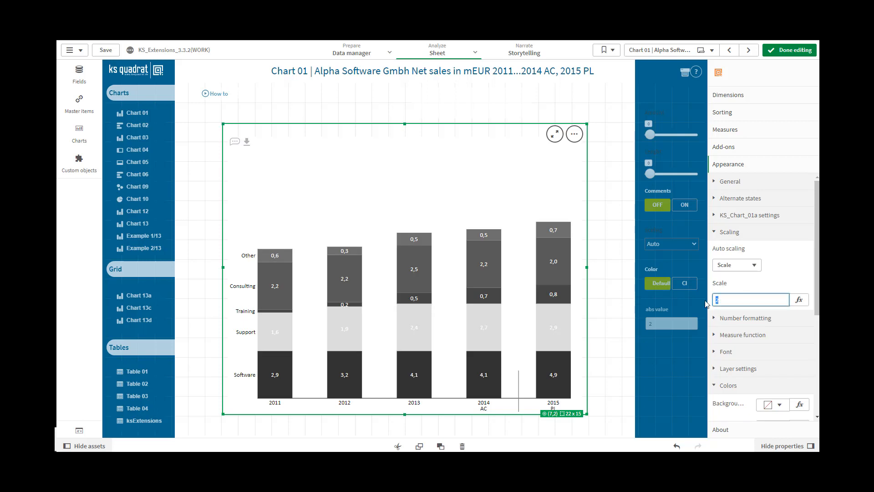
text(3)
- Set auto scaling to Define expression and apply the expression =$(vSwitch)
click(801, 265)
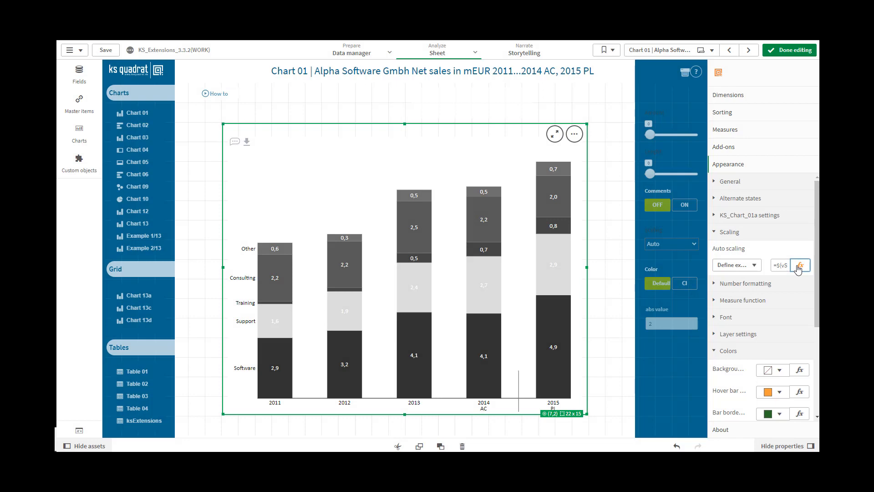
click(798, 268)
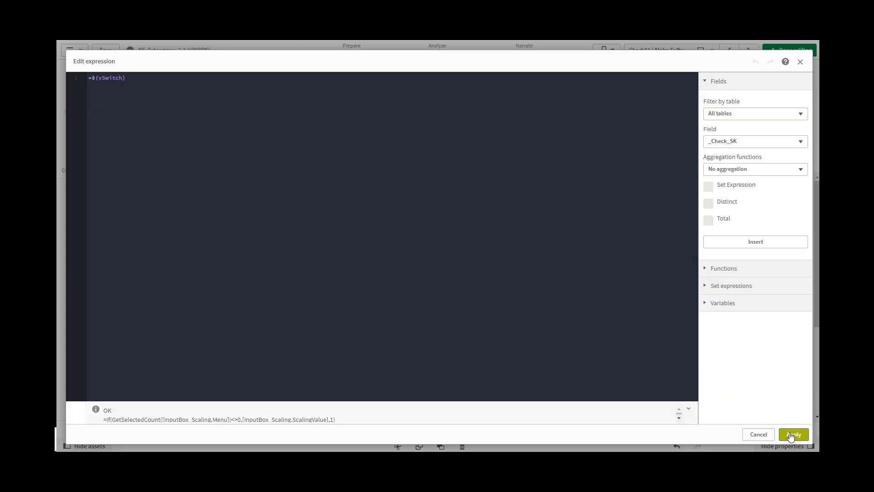
click(792, 435)
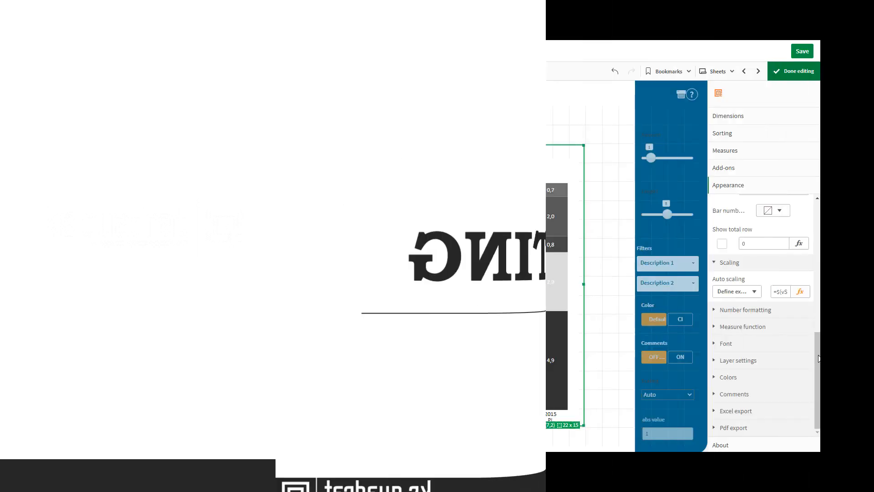
- Collapse the KS_Chart_01a settings and Scaling sections of the appearance properties
scroll(761, 314, up, 3)
scroll(765, 273, up, 2)
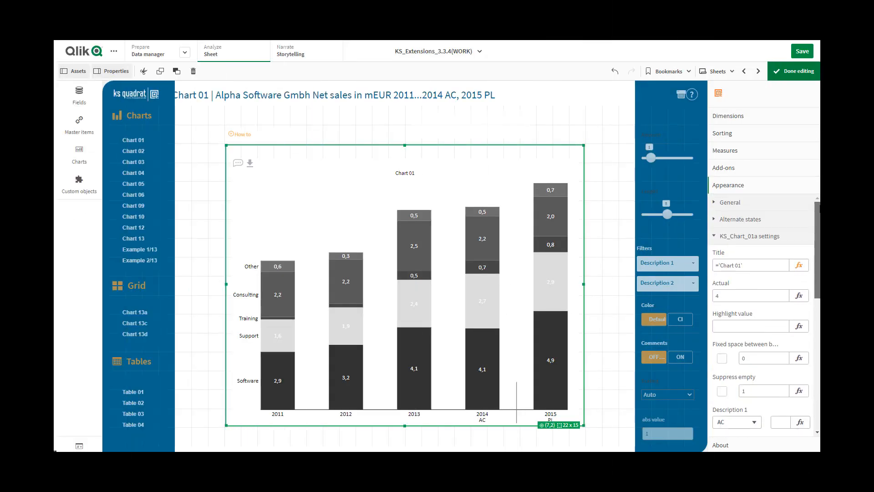
click(729, 236)
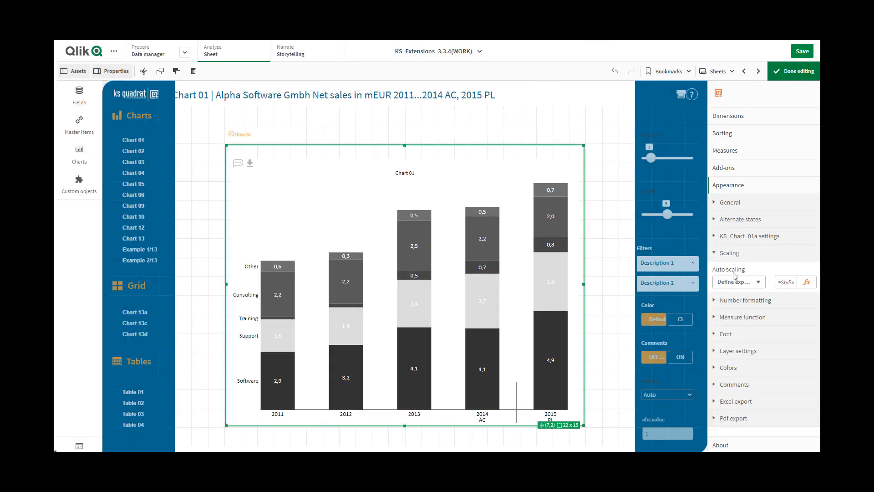
click(724, 253)
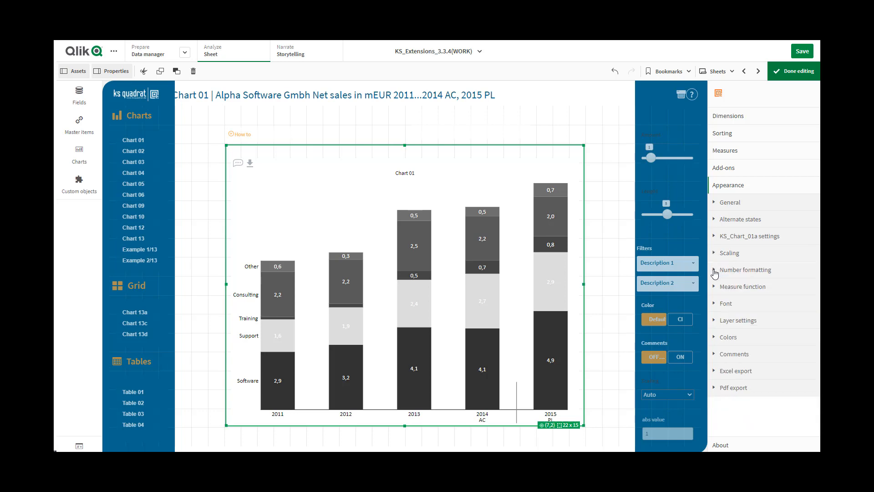
- Examine the number formatting settings and open the help with examples of number formats
click(714, 272)
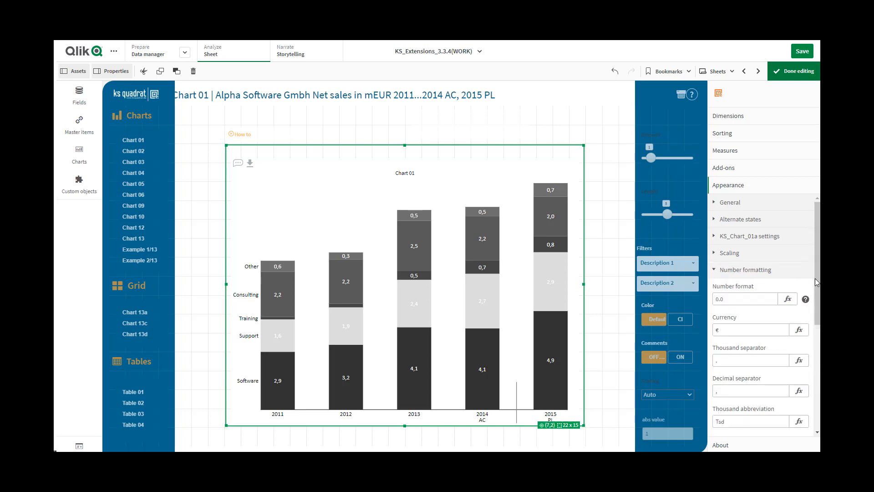
drag(818, 284, 820, 330)
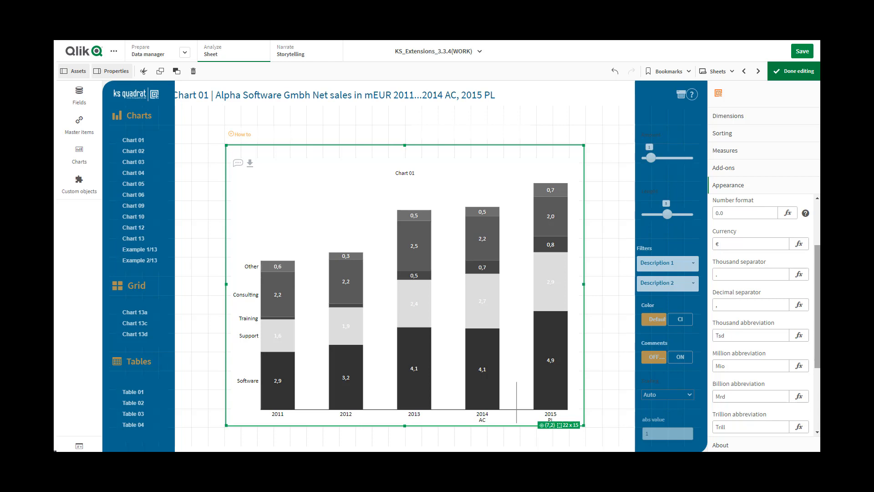
click(805, 213)
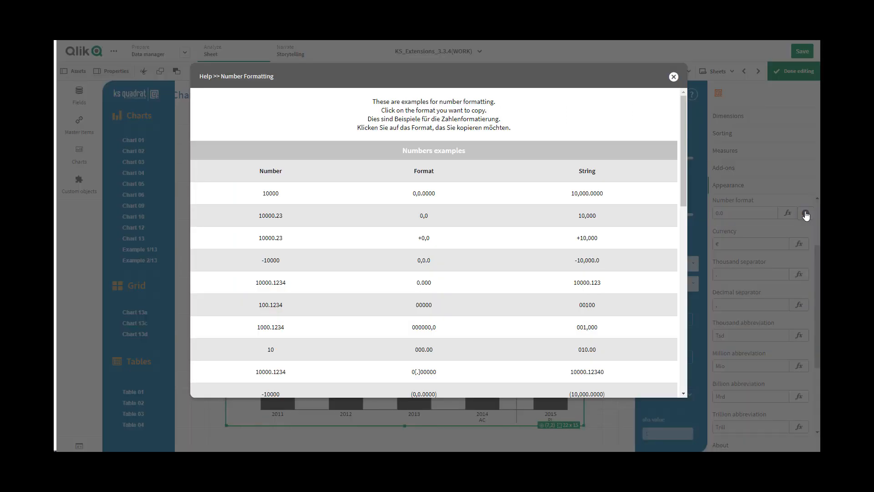
- Try the 0,0 example format from the number formatting help as the chart's number format
click(438, 217)
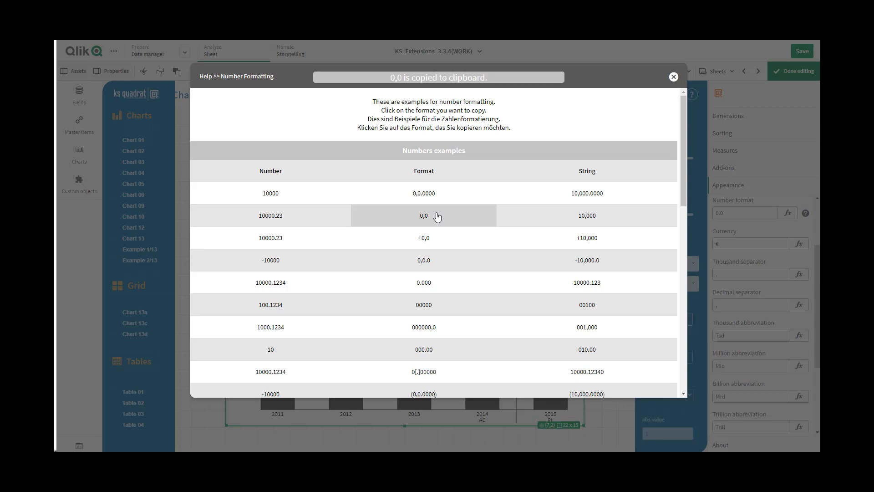
click(673, 78)
drag(724, 212, 714, 212)
key(ctrl+v)
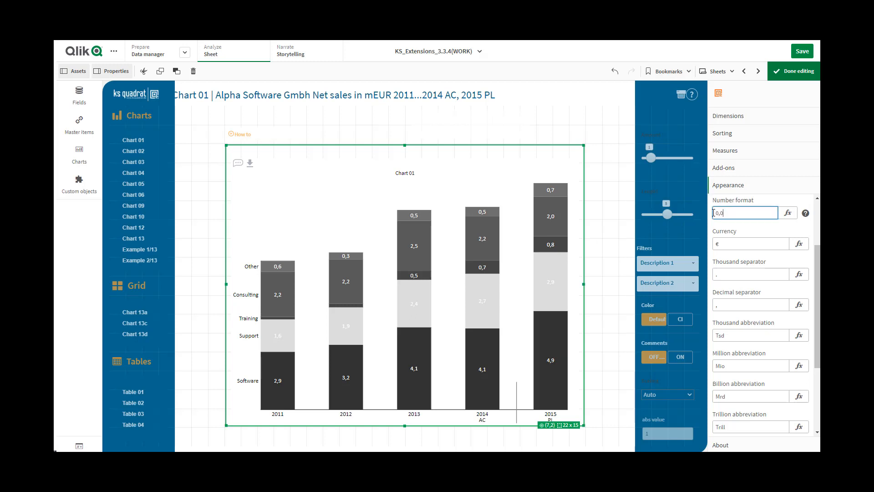
click(727, 242)
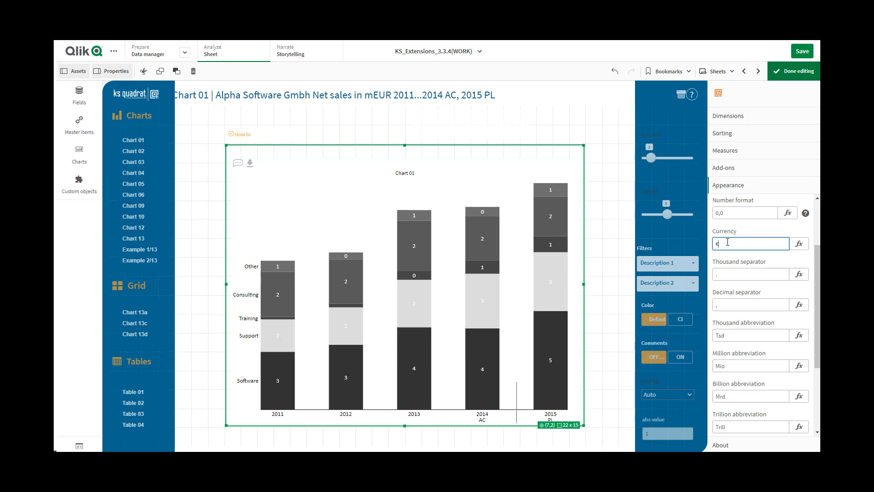
click(720, 213)
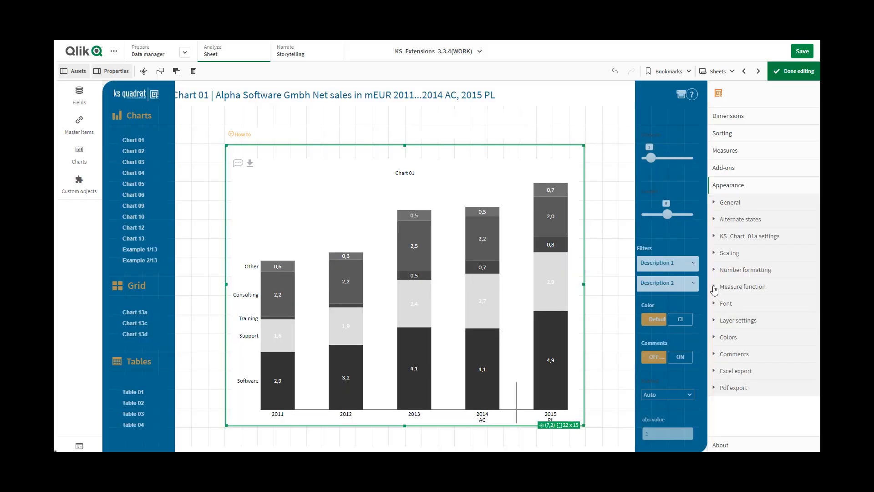
- Switch on the measure function and try measuring the difference between the 2013 and 2015 bars
click(714, 287)
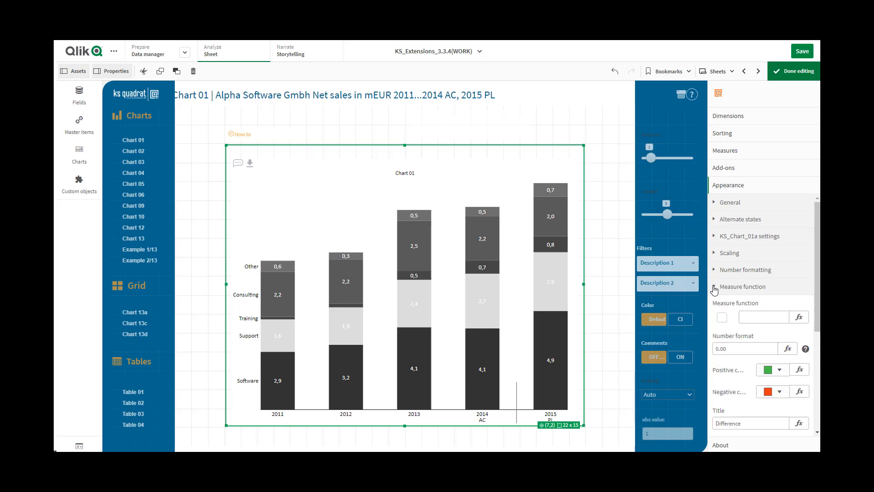
click(721, 318)
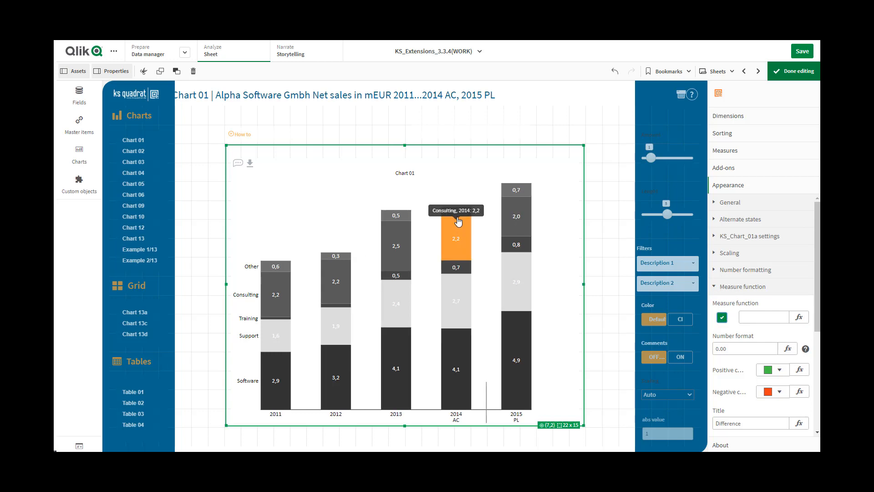
click(512, 192)
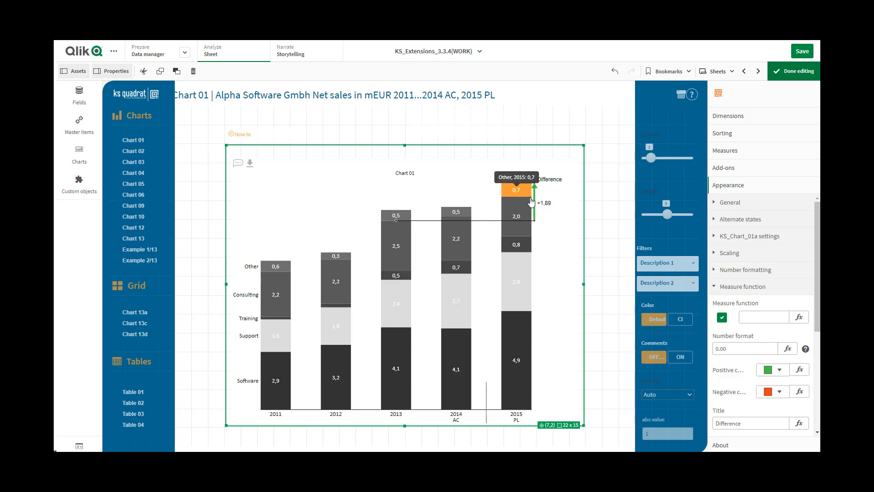
click(513, 191)
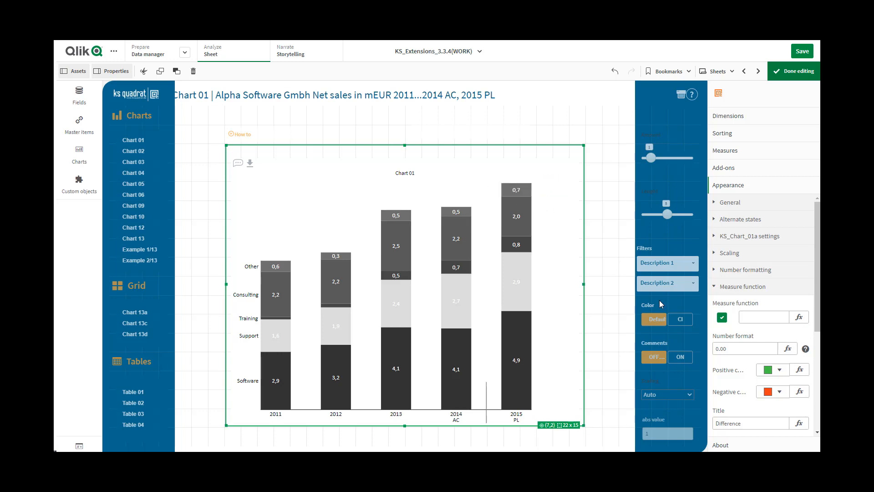
- Switch the measure function option off and activate the function with the value 1 instead
click(722, 317)
click(761, 316)
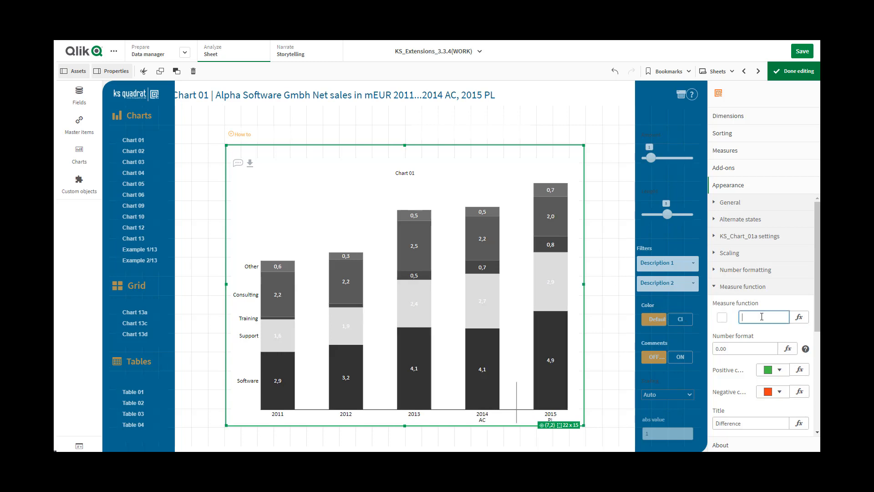
text(1)
click(750, 347)
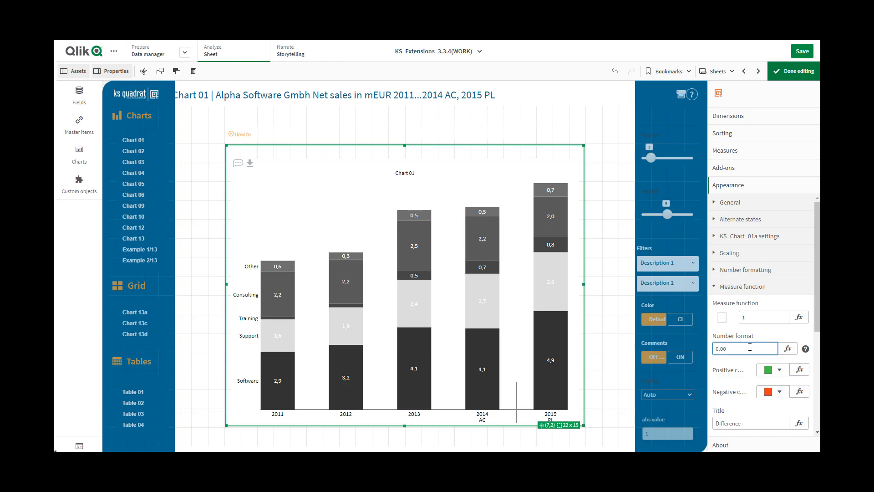
- Measure the difference between the tops of the 2014 and 2015 bars, clear it, and collapse the Measure function settings
click(461, 215)
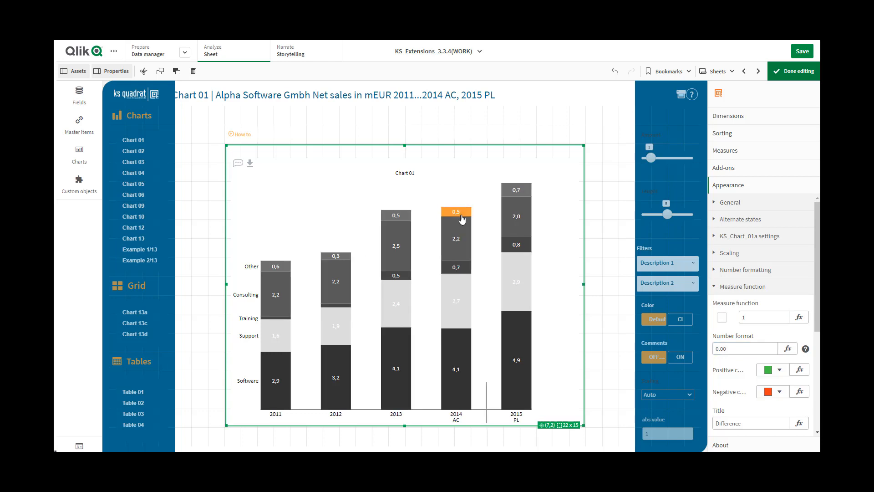
click(522, 193)
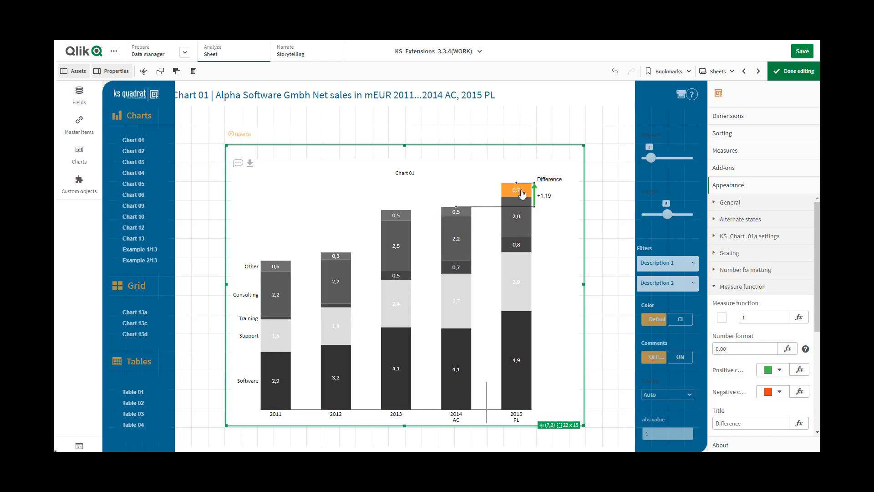
click(545, 199)
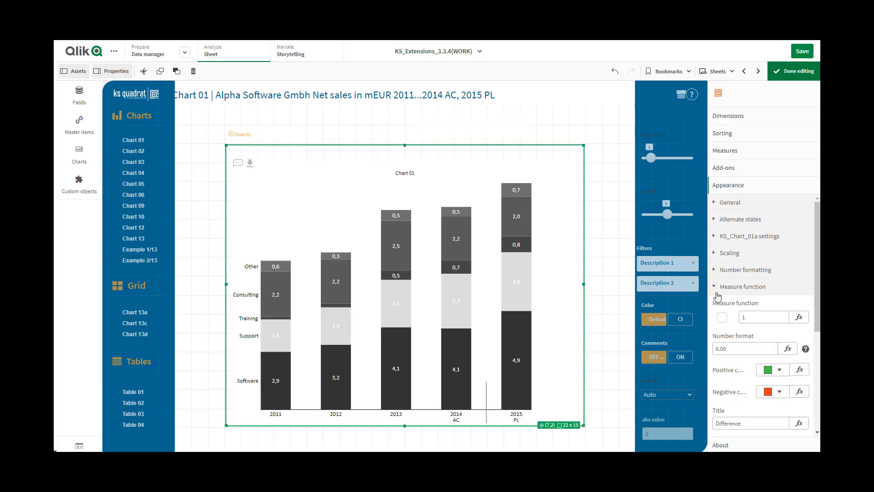
click(714, 288)
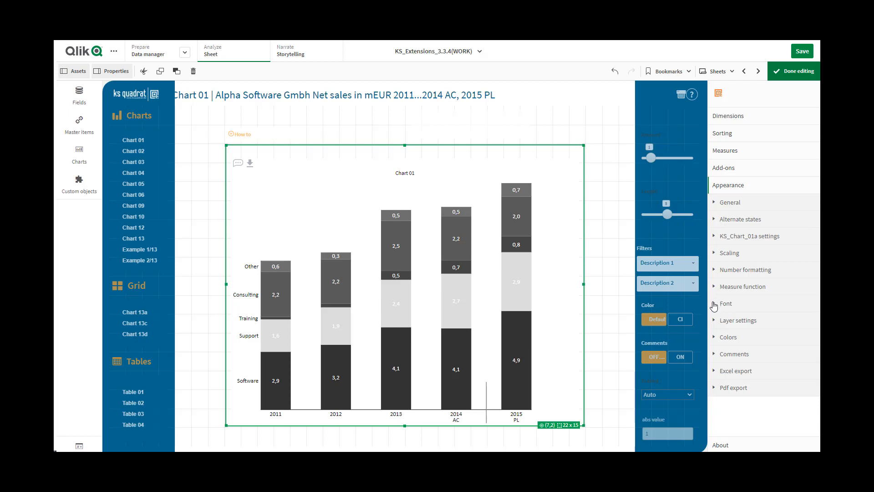
- Examine the font and tooltip options in the Font settings and the User1 to User3 labels in the Layer settings
click(714, 306)
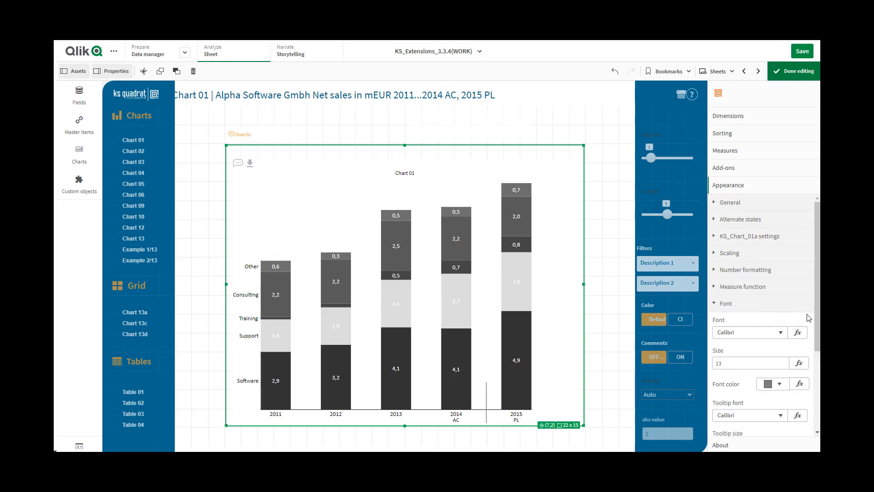
drag(818, 325, 818, 387)
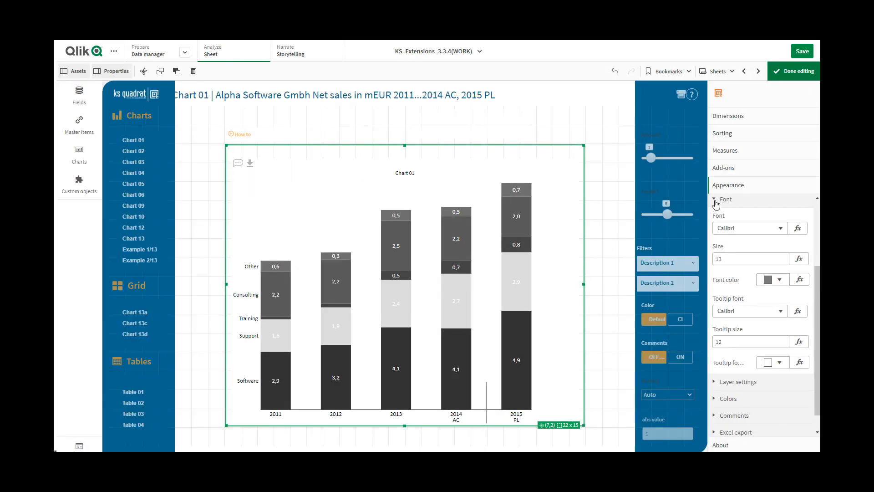
click(718, 200)
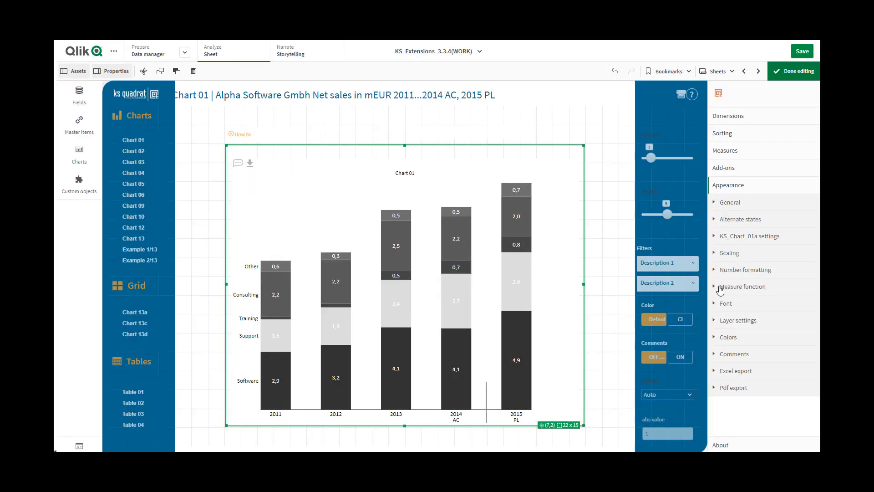
click(716, 321)
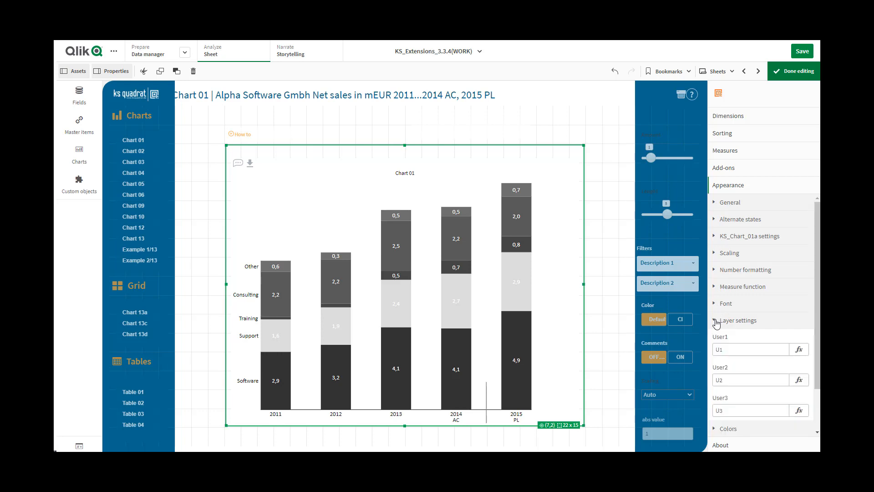
scroll(820, 349, down, 1)
scroll(819, 349, down, 1)
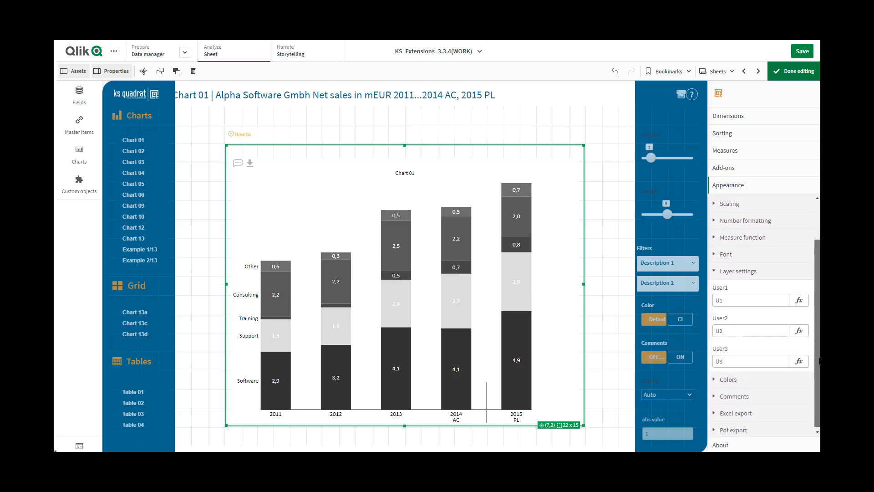
click(732, 299)
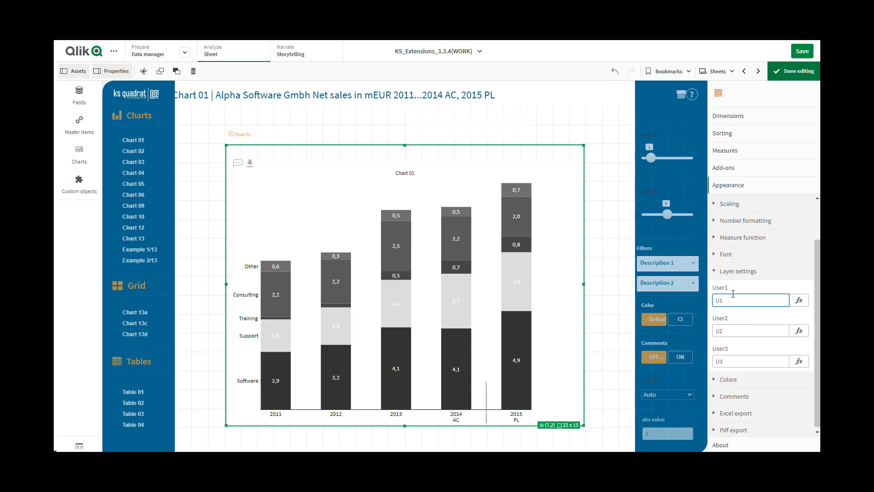
click(719, 275)
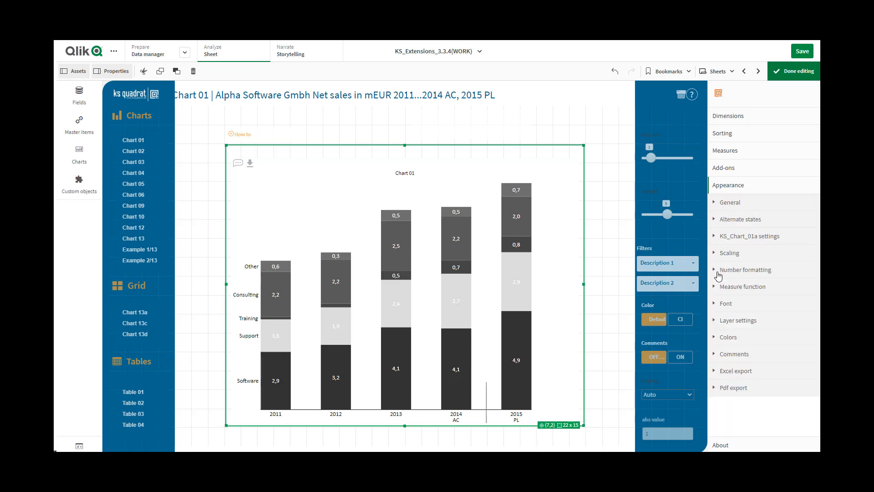
- In the KS_Chart_01a settings, set Description 1 to User1 and Description 2 to User2
click(747, 236)
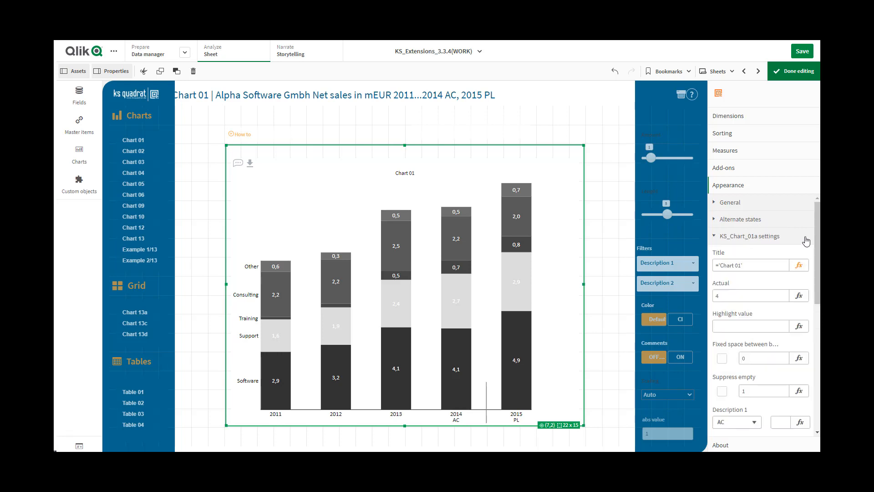
drag(815, 246, 815, 302)
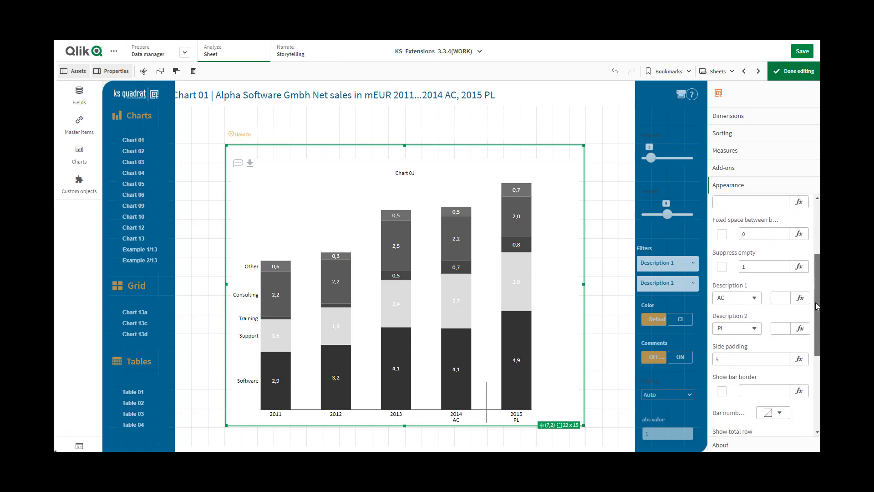
click(754, 294)
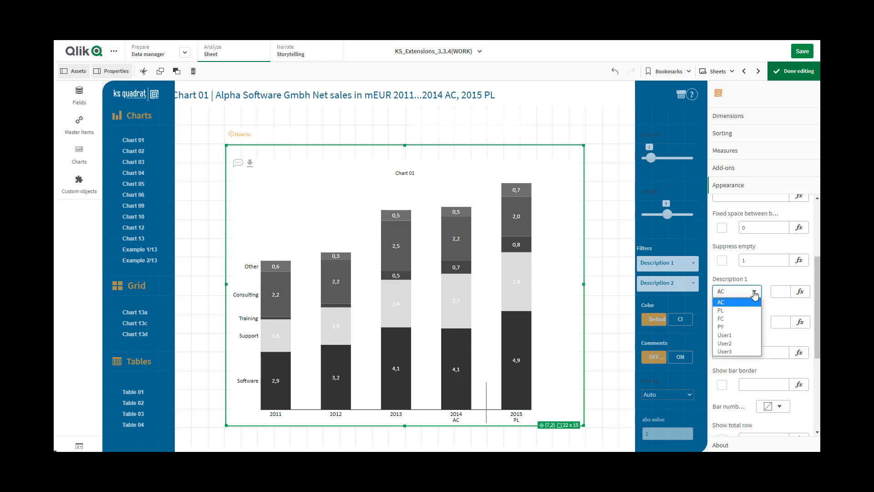
click(731, 336)
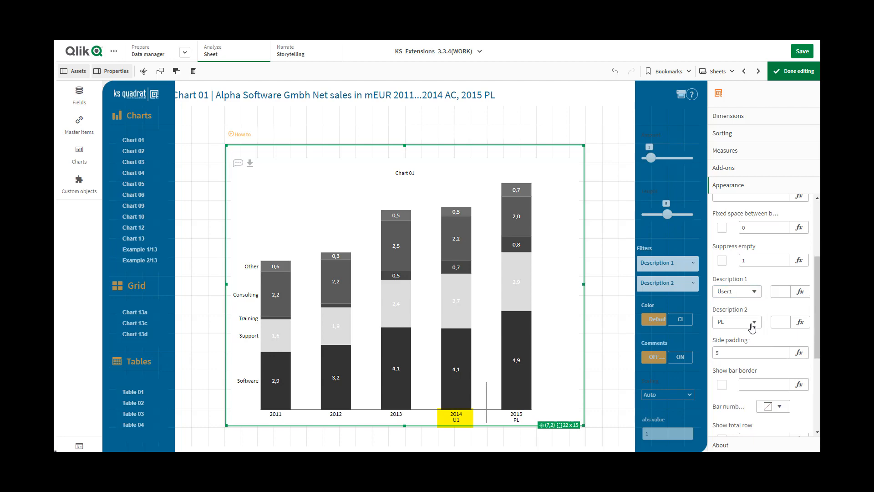
click(754, 323)
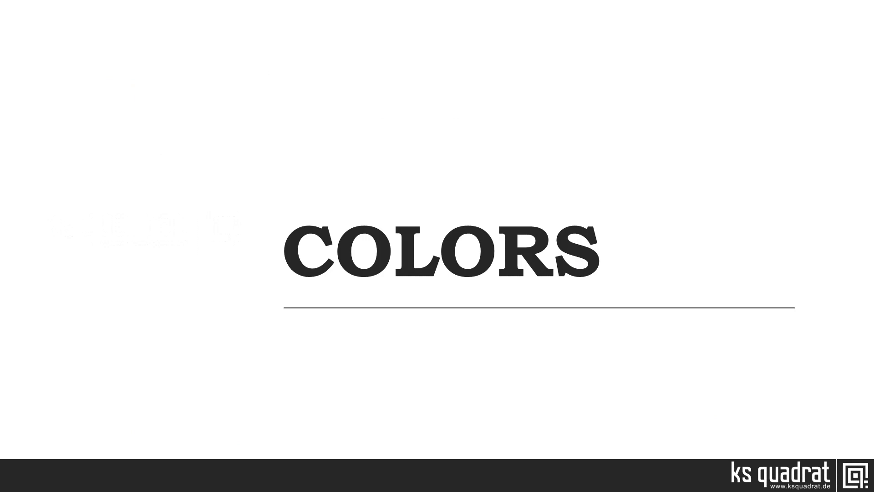
scroll(819, 219, up, 5)
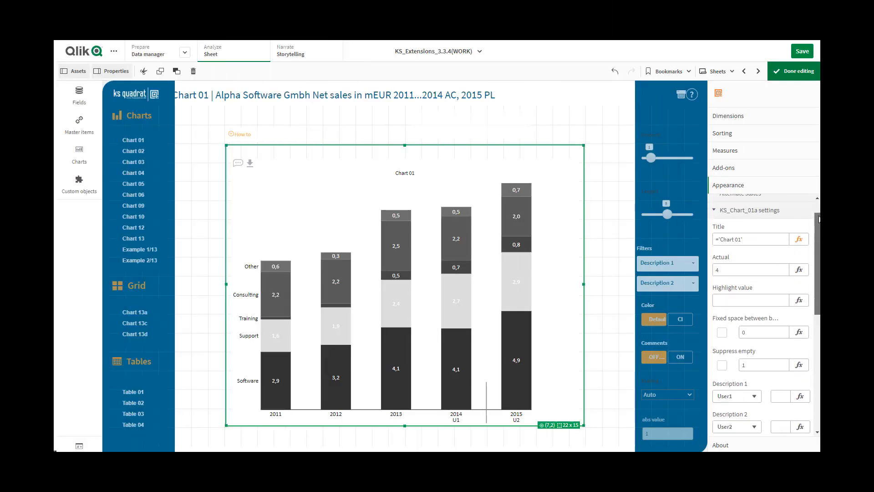
scroll(818, 219, up, 2)
click(716, 237)
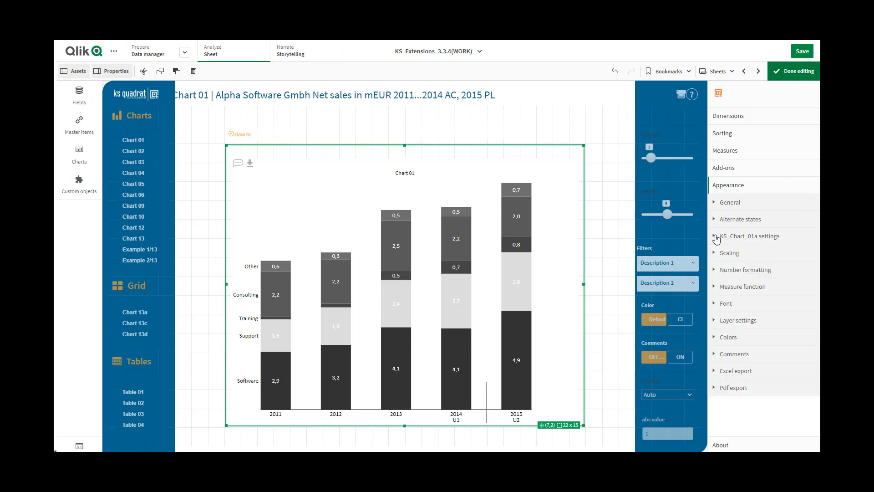
- Examine the Colors and Comments settings of the chart, including the color options and comment identifiers
click(716, 338)
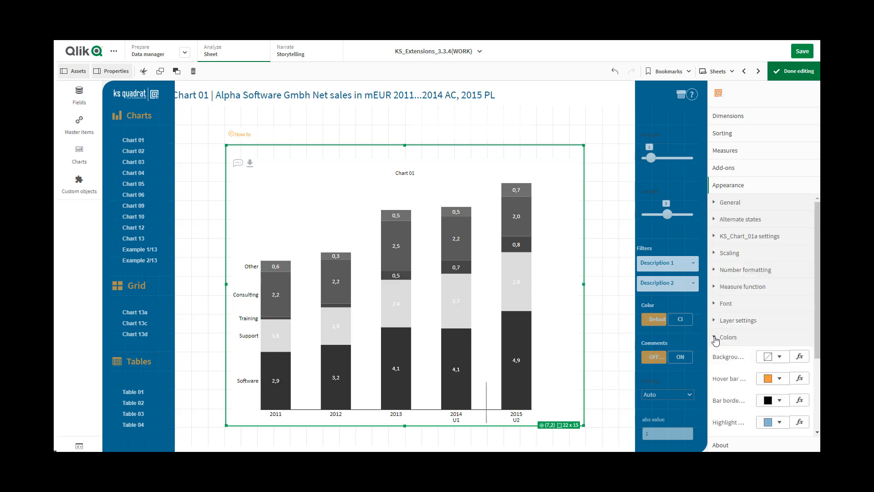
drag(816, 340, 819, 402)
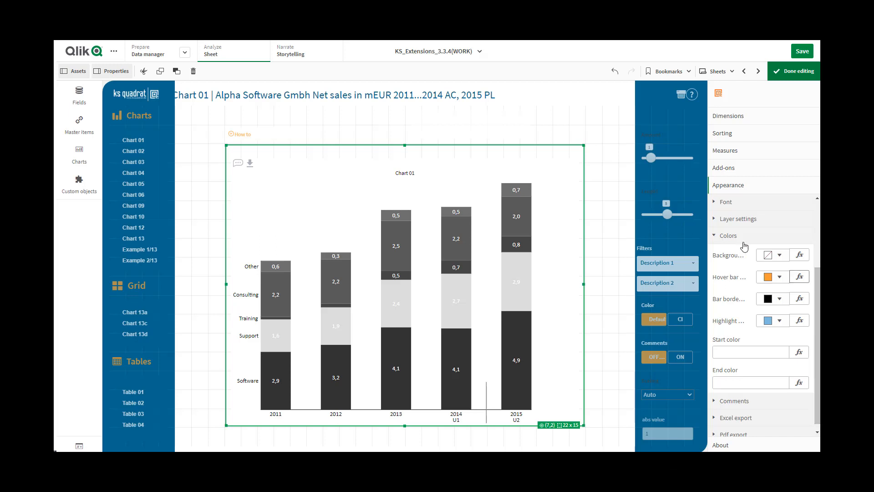
click(719, 237)
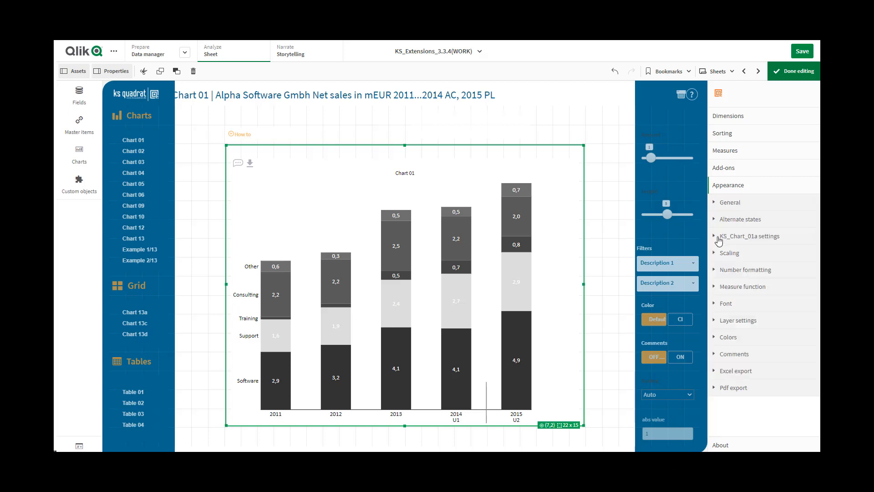
click(714, 355)
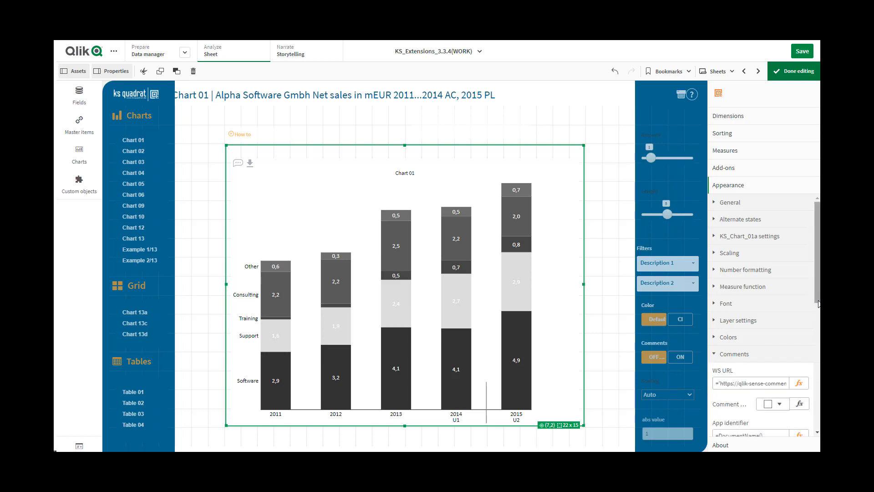
drag(818, 304, 819, 356)
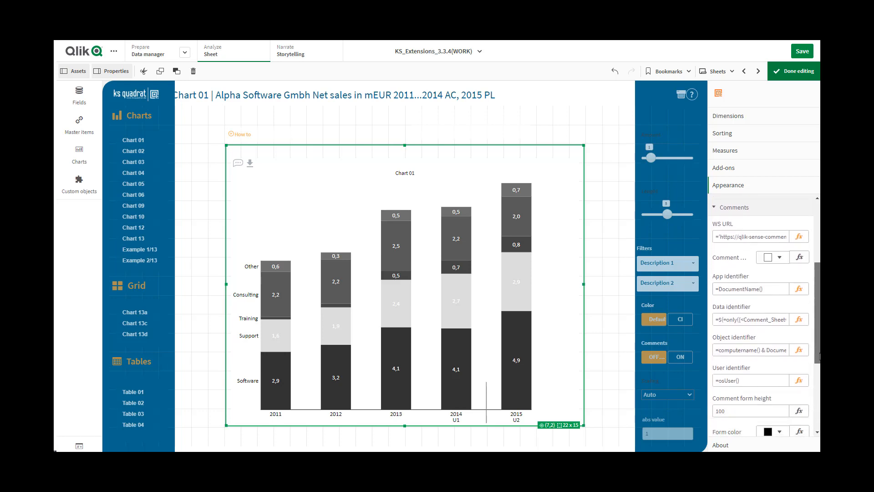
click(713, 208)
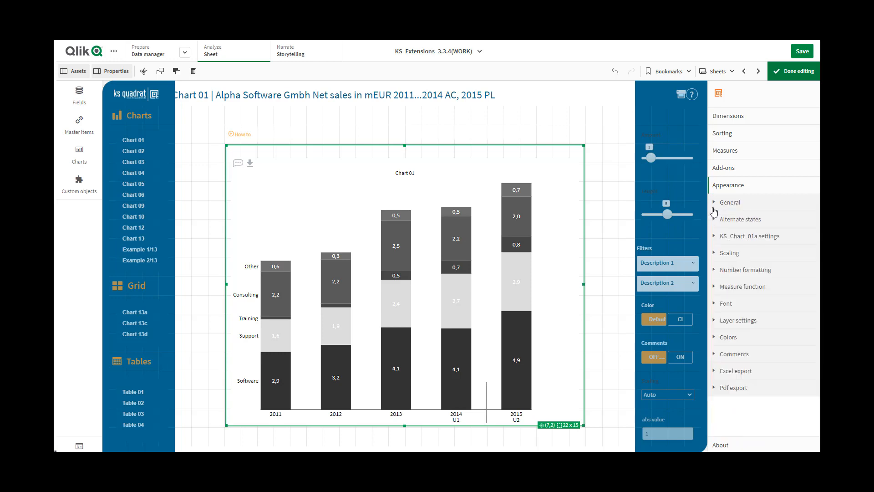
- Examine the Excel export settings and open the Pdf export settings for review
click(714, 374)
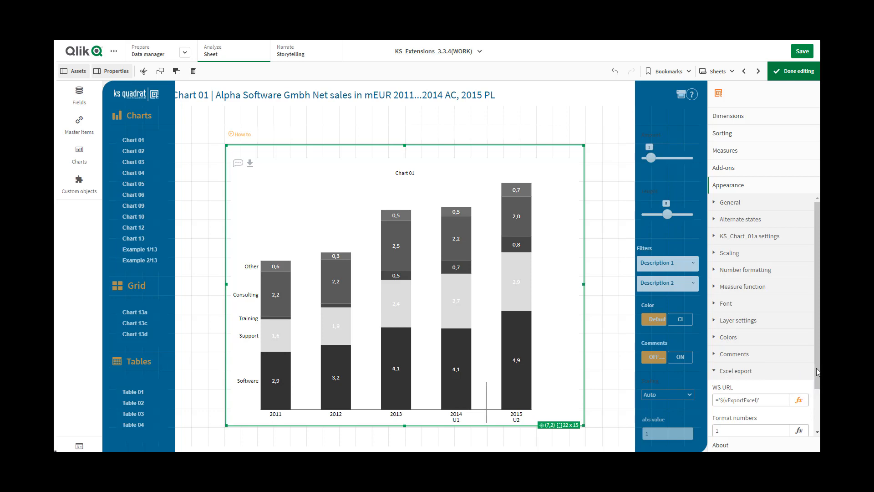
drag(818, 382, 816, 416)
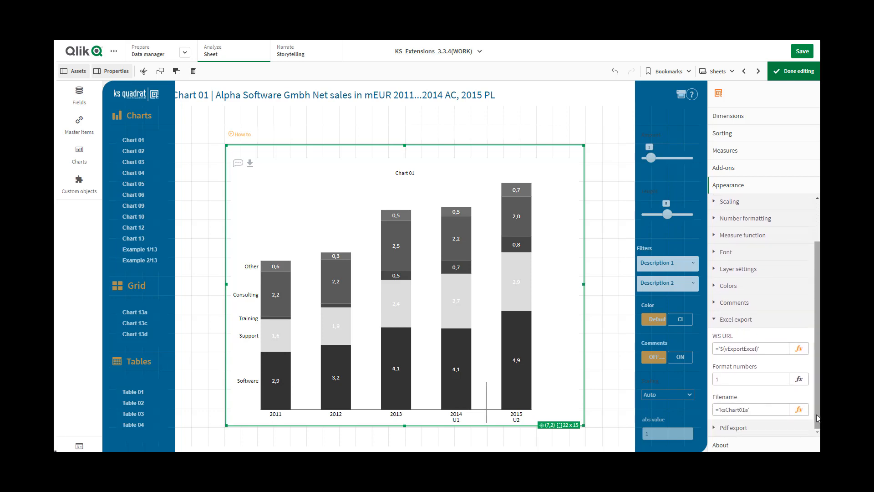
click(716, 321)
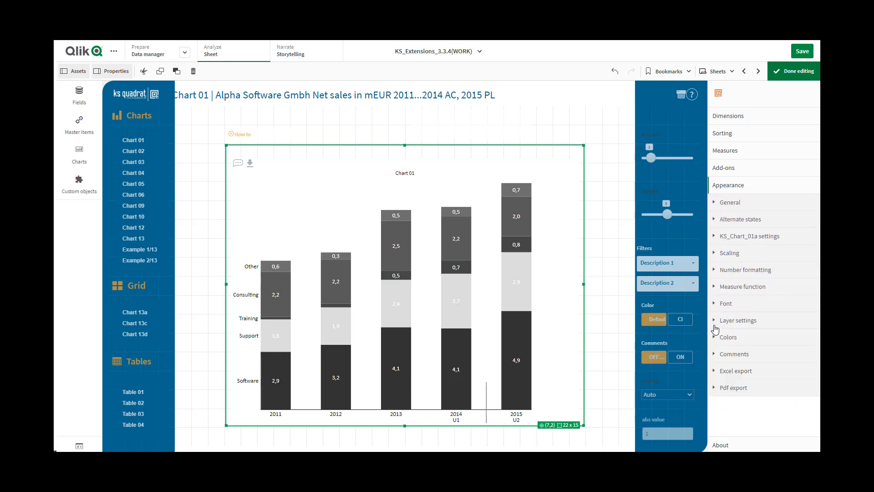
click(716, 391)
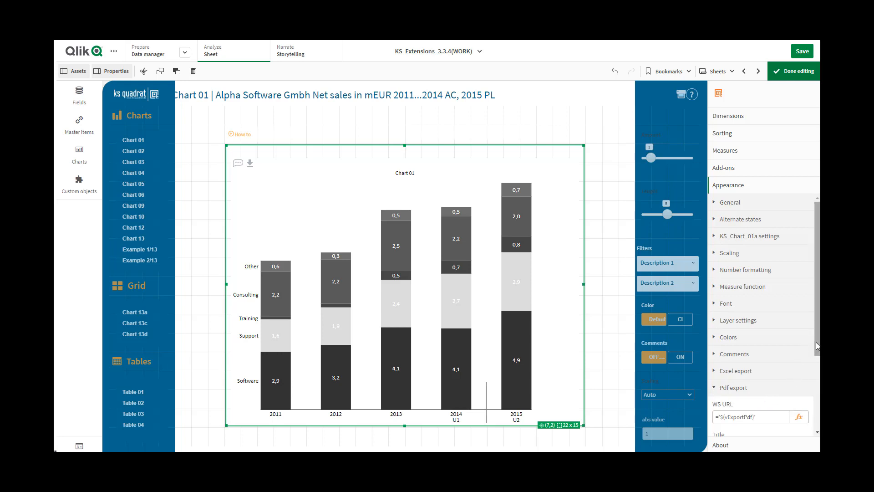